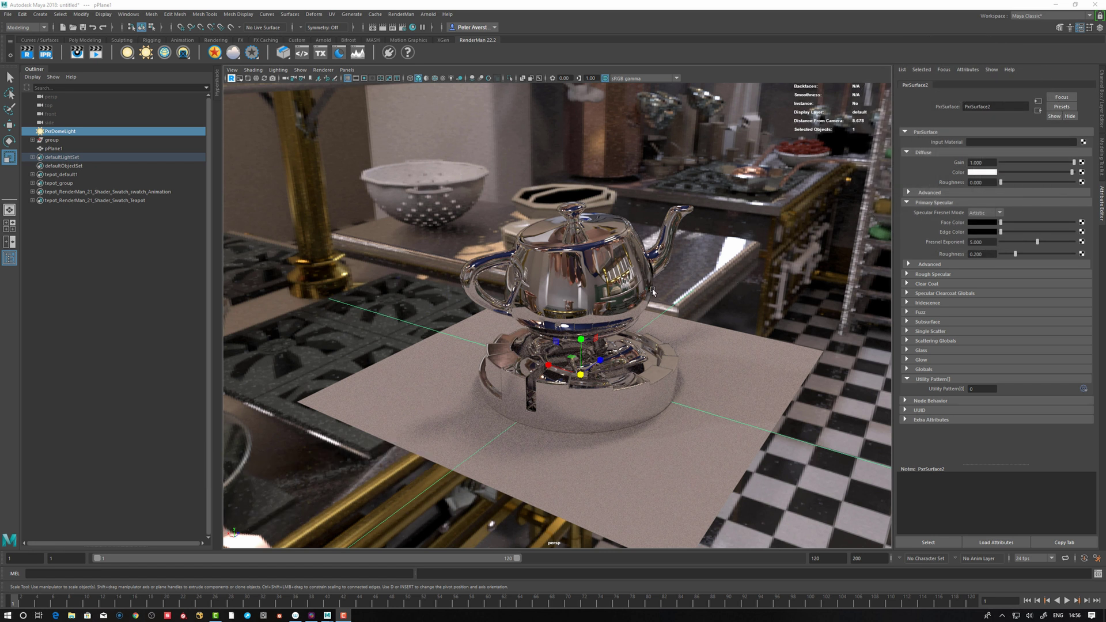
Orbit around the chrome teapot and switch the viewport renderer back to Viewport 2.0.
alt+drag(766, 291, 806, 280)
click(325, 73)
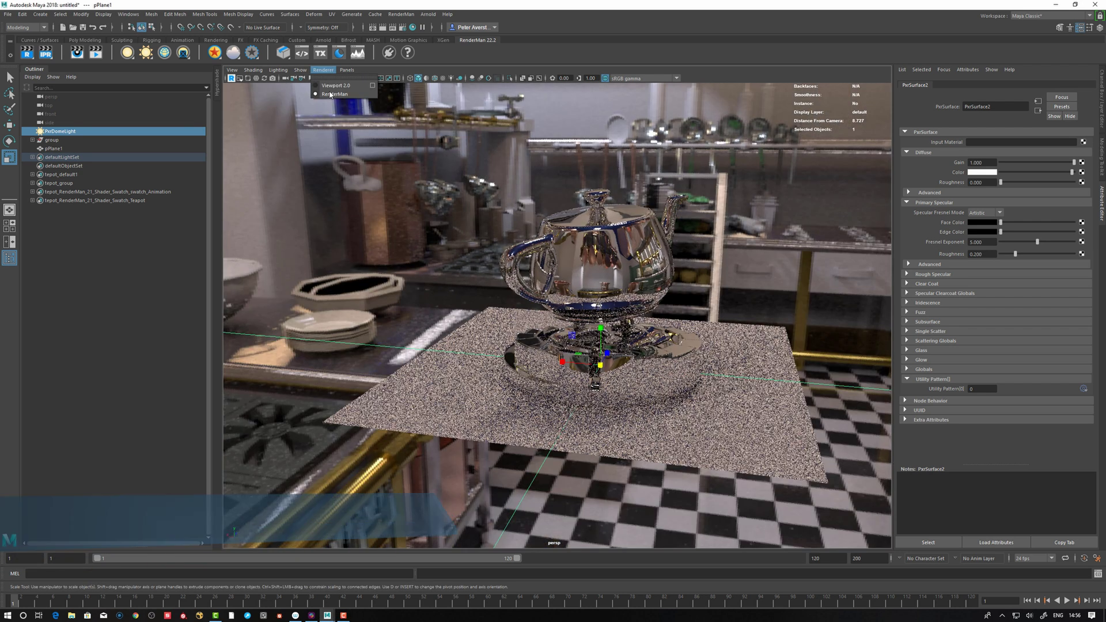
click(337, 86)
alt+drag(616, 316, 737, 390)
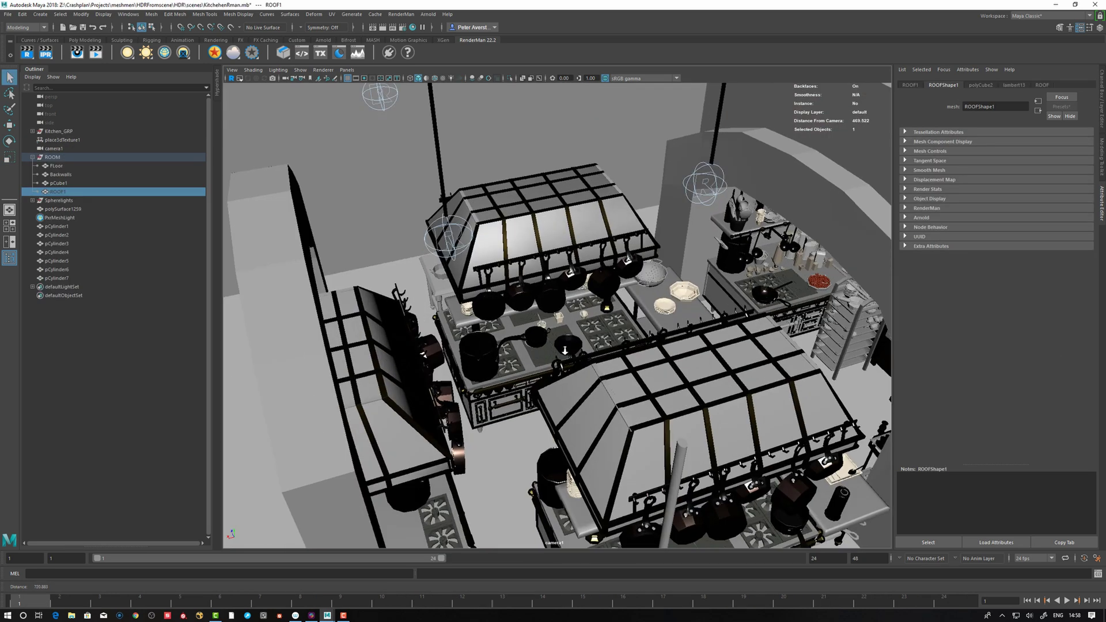
Inspect the stove up close, selecting a stove mesh, a burner and the FLoor mesh.
alt+drag(565, 374, 588, 348)
alt+right_drag(611, 344, 738, 326)
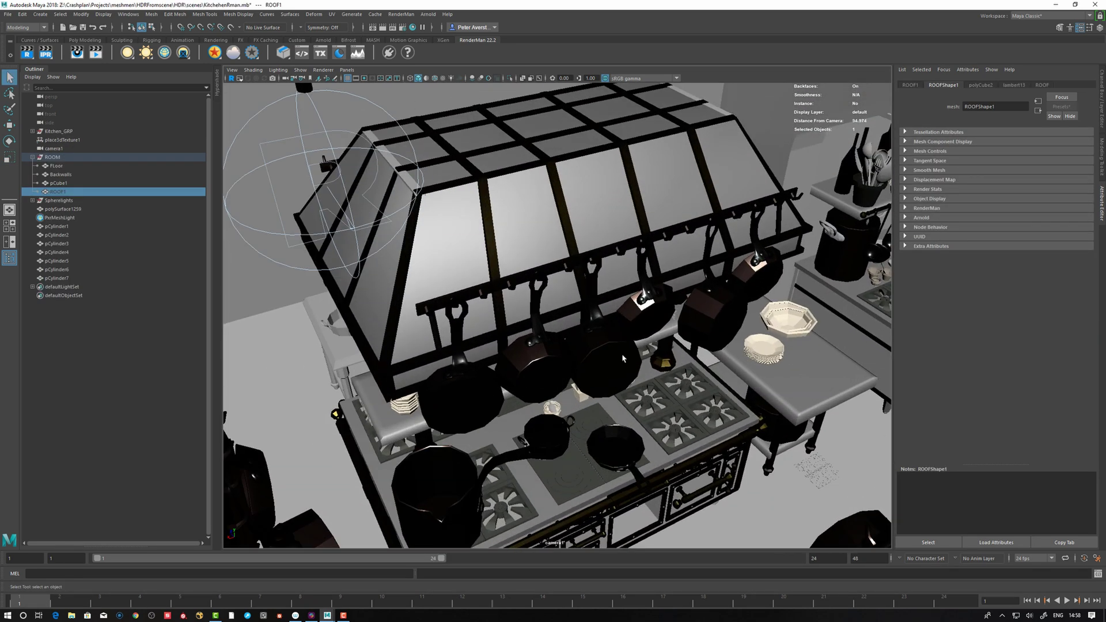
alt+middle_drag(611, 403, 582, 329)
alt+drag(582, 329, 490, 339)
click(513, 324)
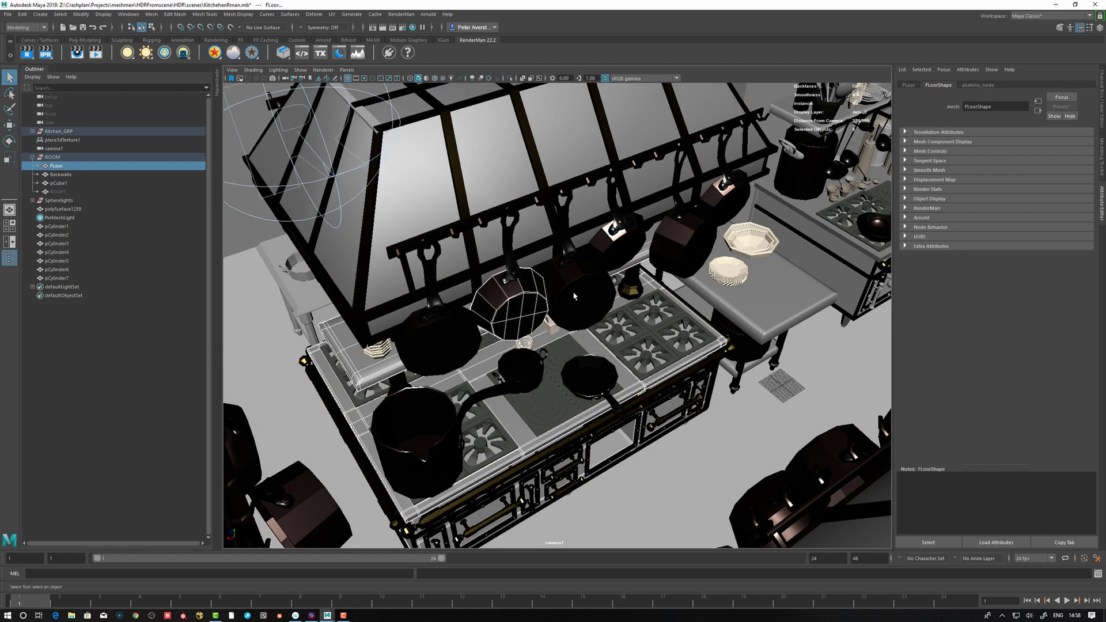
alt+drag(575, 297, 643, 322)
click(650, 355)
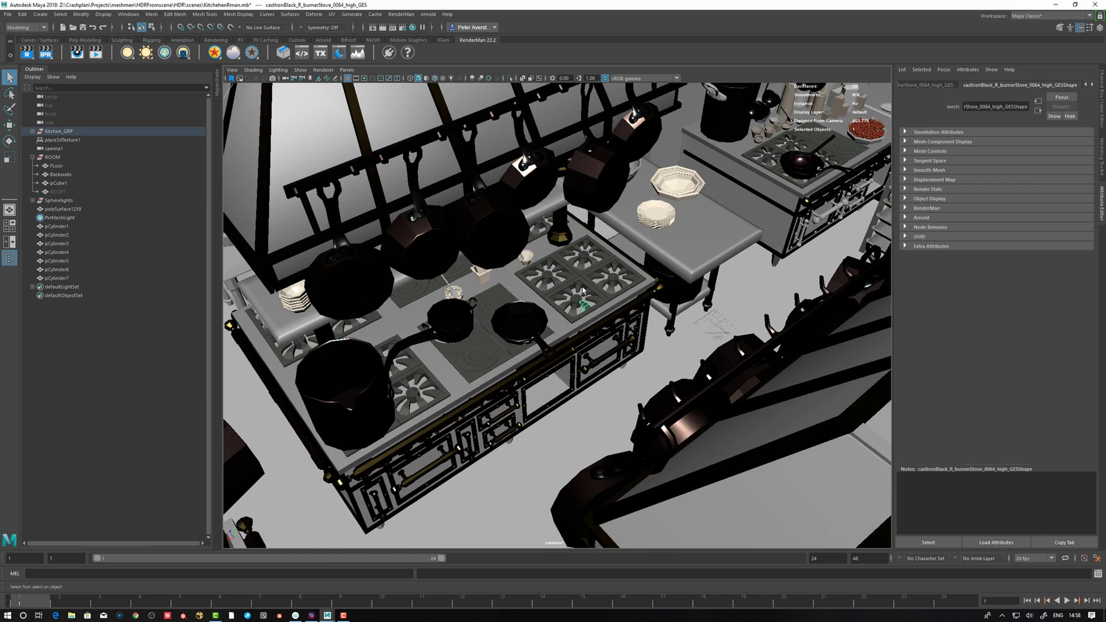
alt+right_drag(643, 322, 704, 326)
alt+drag(695, 349, 731, 343)
click(729, 343)
alt+right_drag(700, 320, 666, 322)
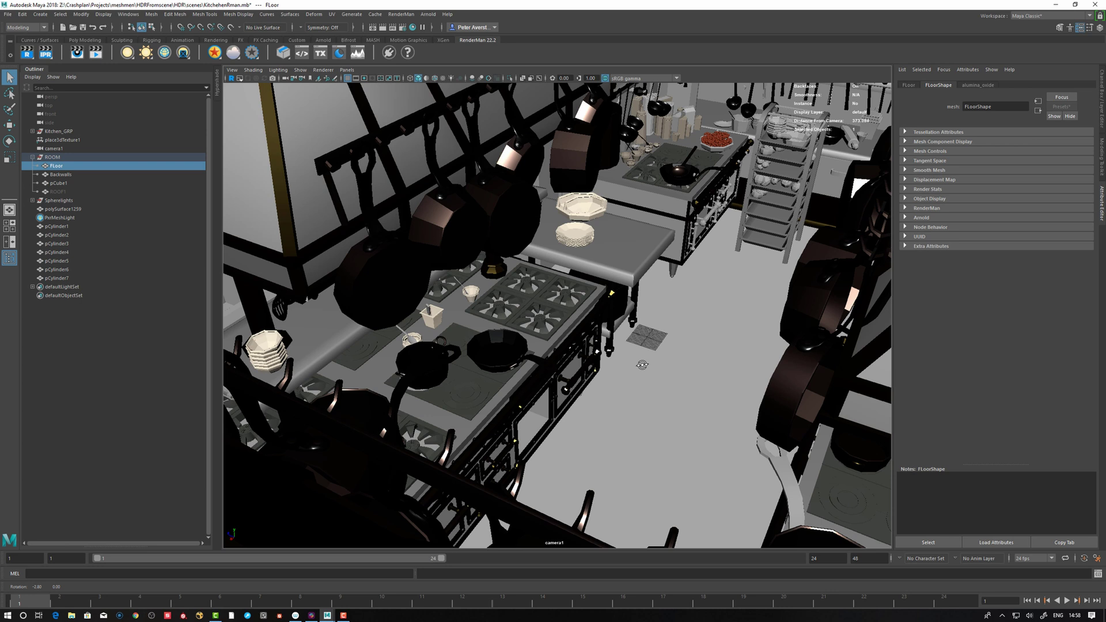
alt+drag(666, 322, 589, 322)
Turn on textured display (6) and survey the kitchen's back wall and hanging lights.
key(6)
alt+right_drag(572, 394, 483, 352)
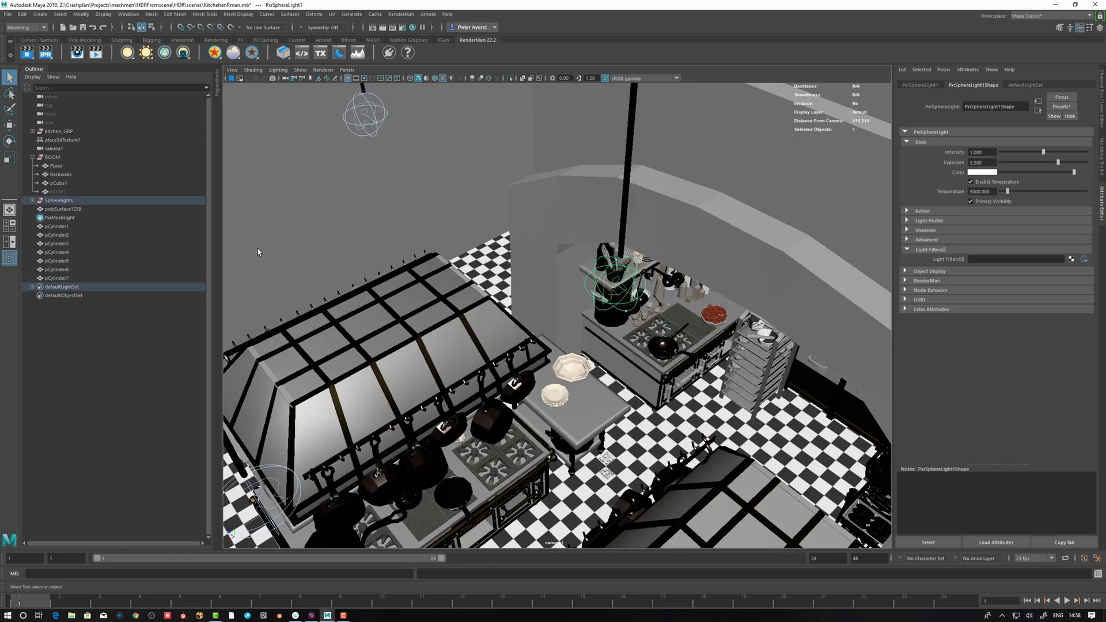
alt+drag(593, 308, 459, 219)
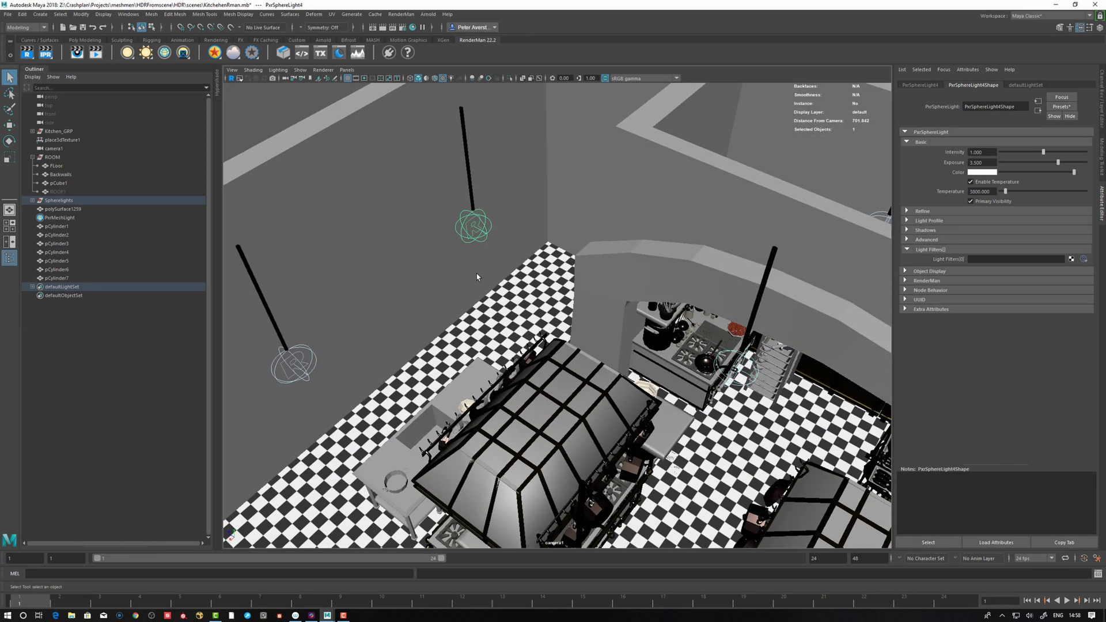
alt+drag(477, 276, 314, 203)
alt+drag(432, 292, 438, 249)
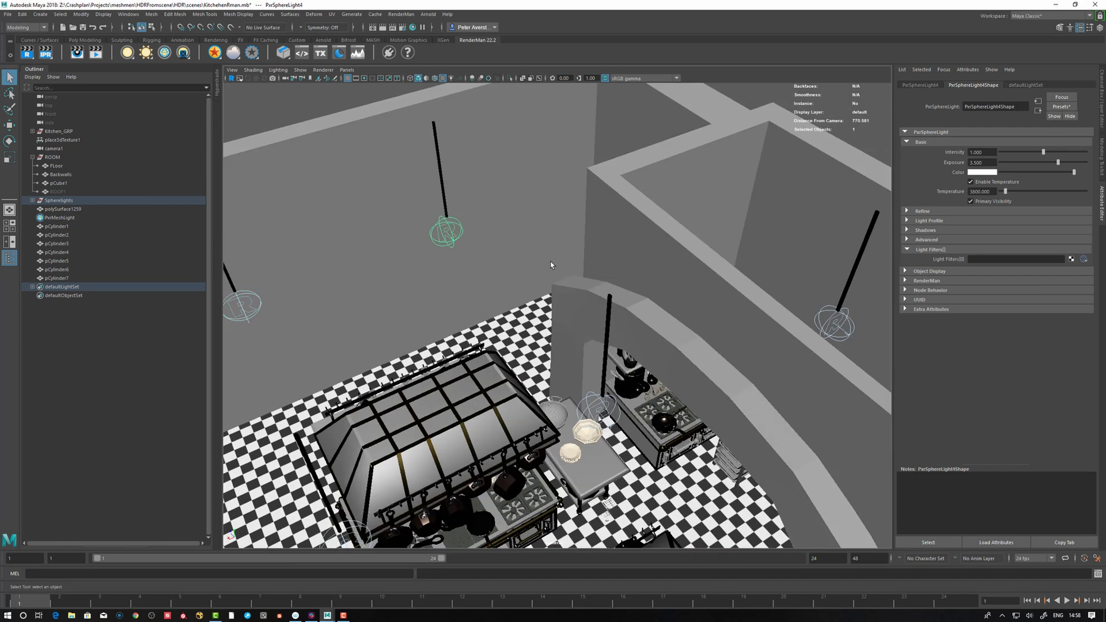
alt+drag(482, 346, 527, 322)
alt+drag(590, 268, 449, 316)
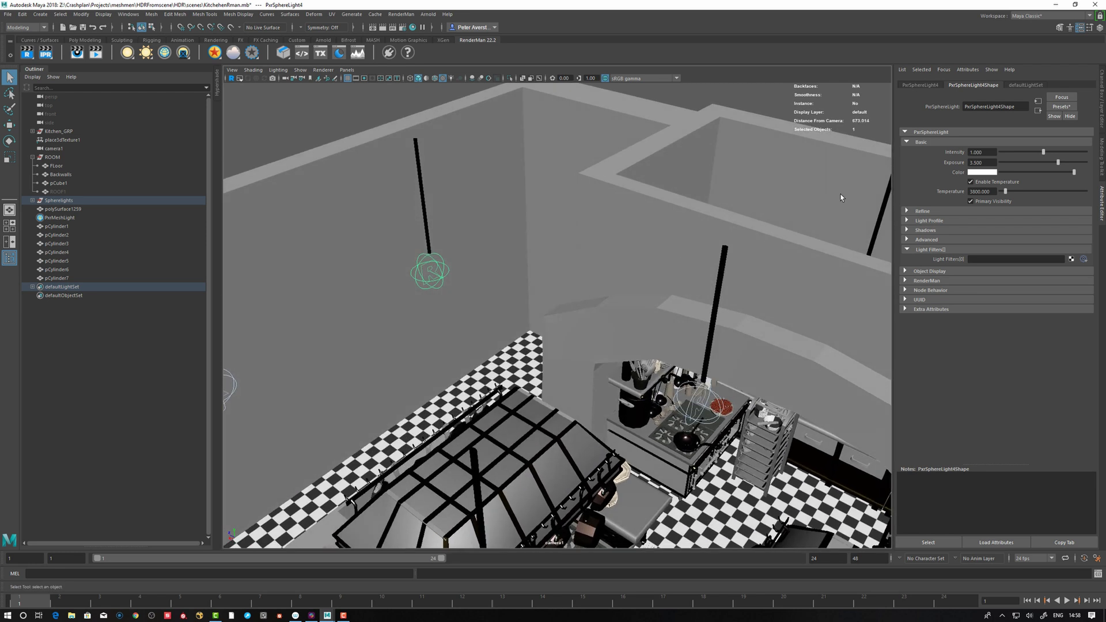
alt+drag(539, 313, 533, 372)
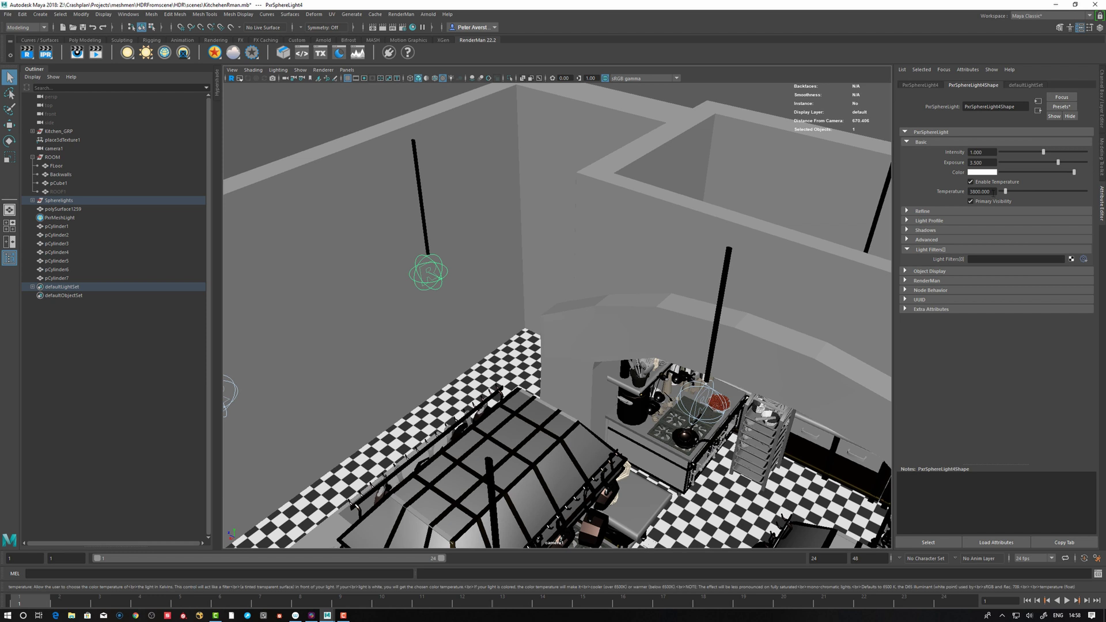
alt+middle_drag(510, 302, 623, 245)
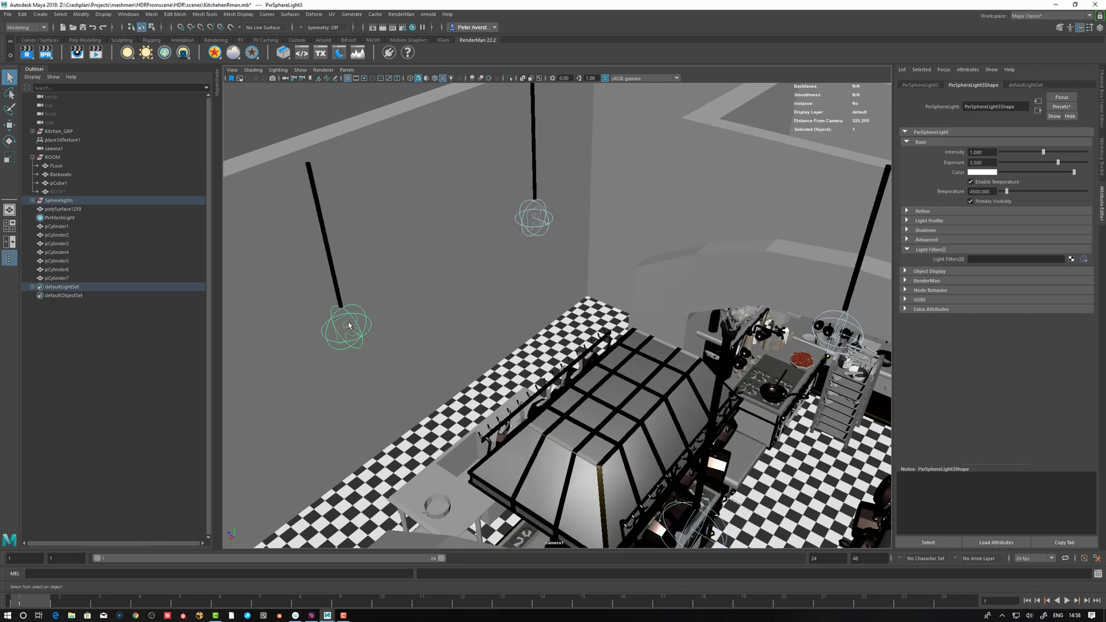
alt+drag(588, 121, 425, 86)
alt+drag(518, 353, 731, 233)
Select the hanging light cable pCylinder2 and the hood lights polySurface1259, ending on a top-down view.
click(765, 200)
alt+drag(765, 200, 630, 308)
alt+middle_drag(631, 309, 630, 400)
alt+drag(631, 400, 717, 209)
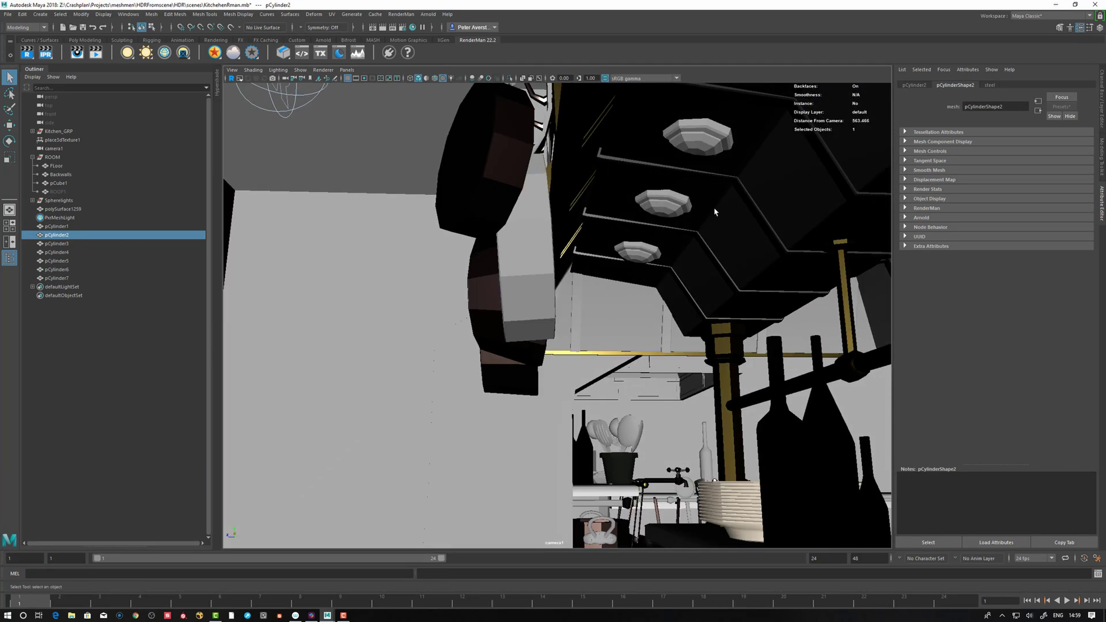
alt+right_drag(717, 210, 583, 230)
click(580, 232)
alt+drag(663, 256, 582, 386)
alt+right_drag(582, 387, 598, 362)
alt+drag(598, 362, 579, 336)
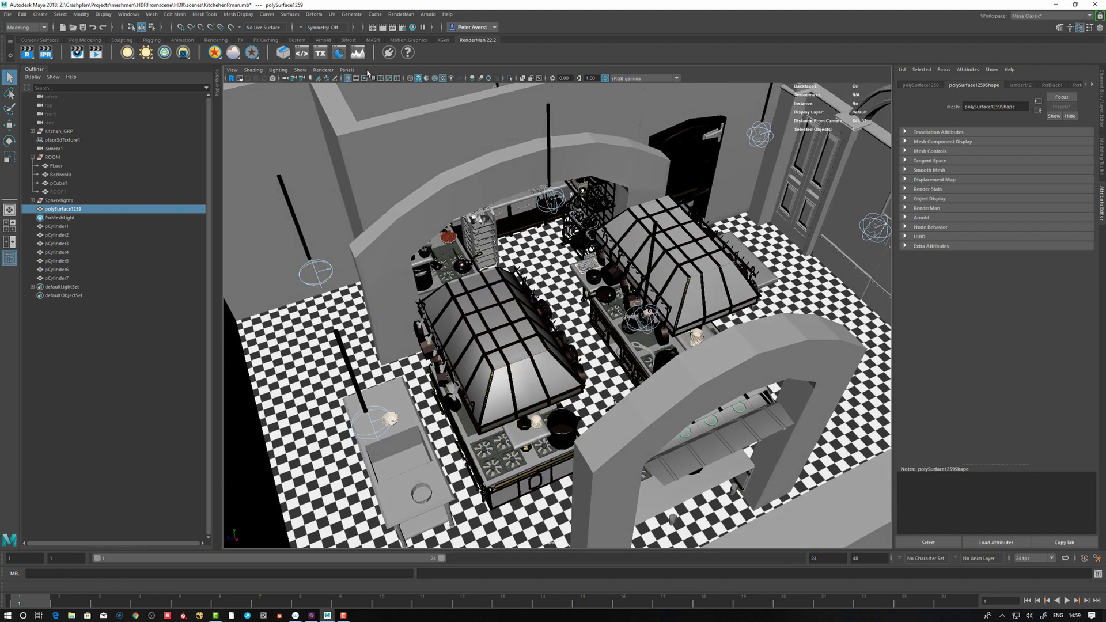
click(324, 70)
click(328, 94)
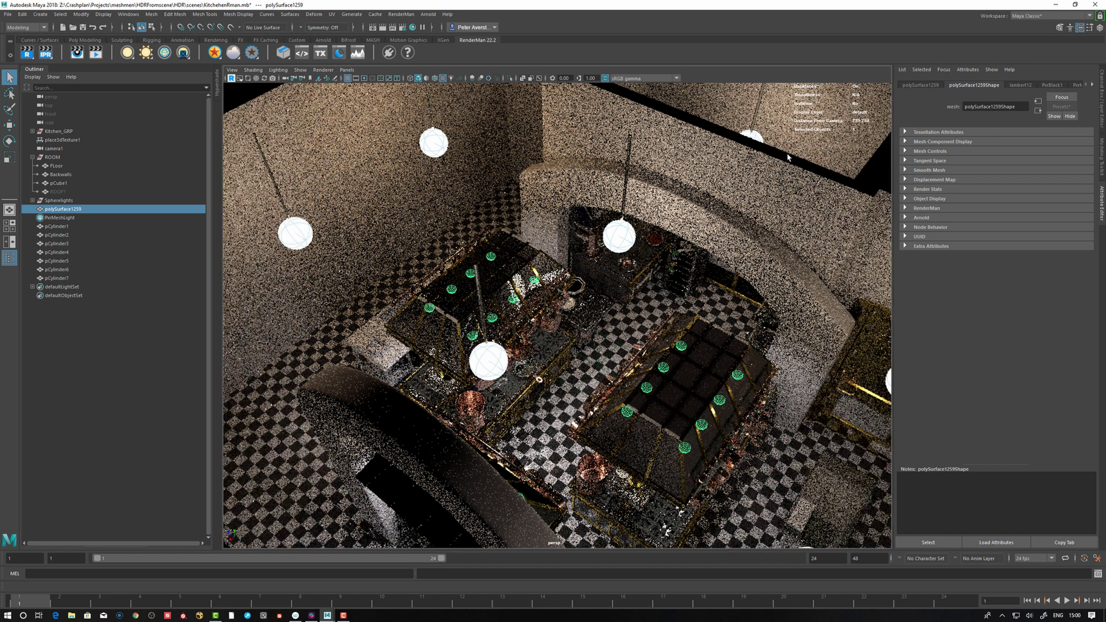
scroll(539, 413, up, 4)
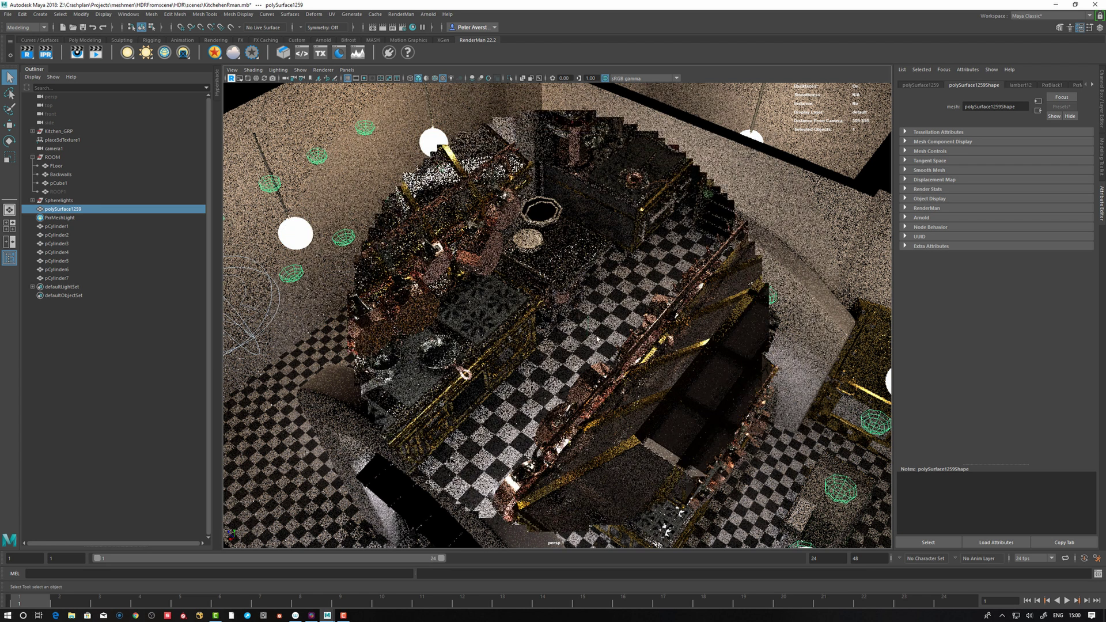
click(322, 71)
click(336, 86)
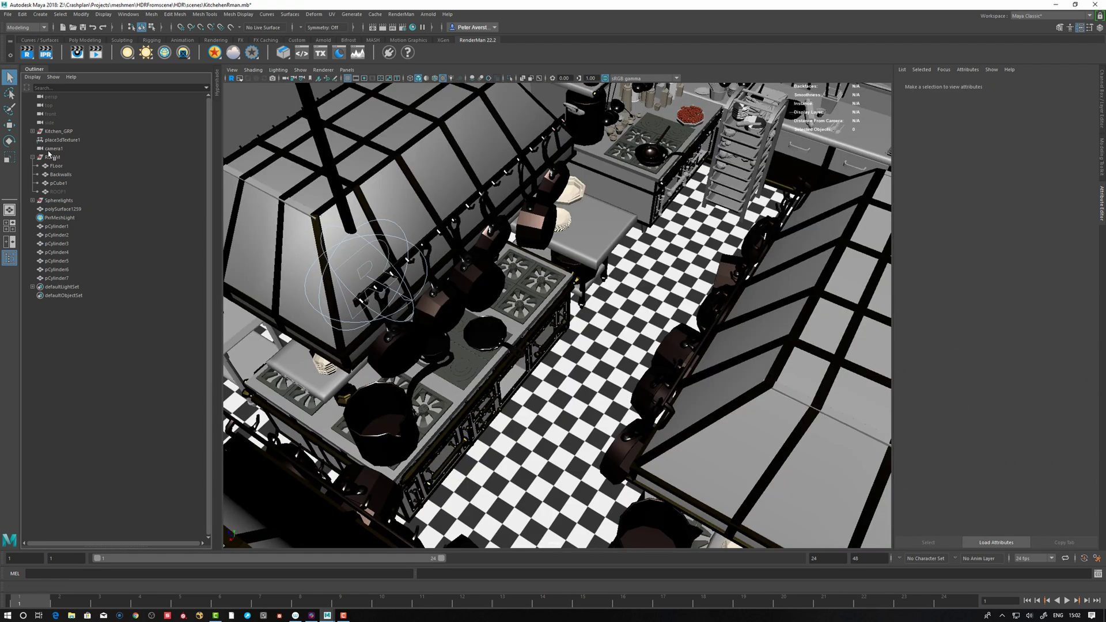
click(54, 149)
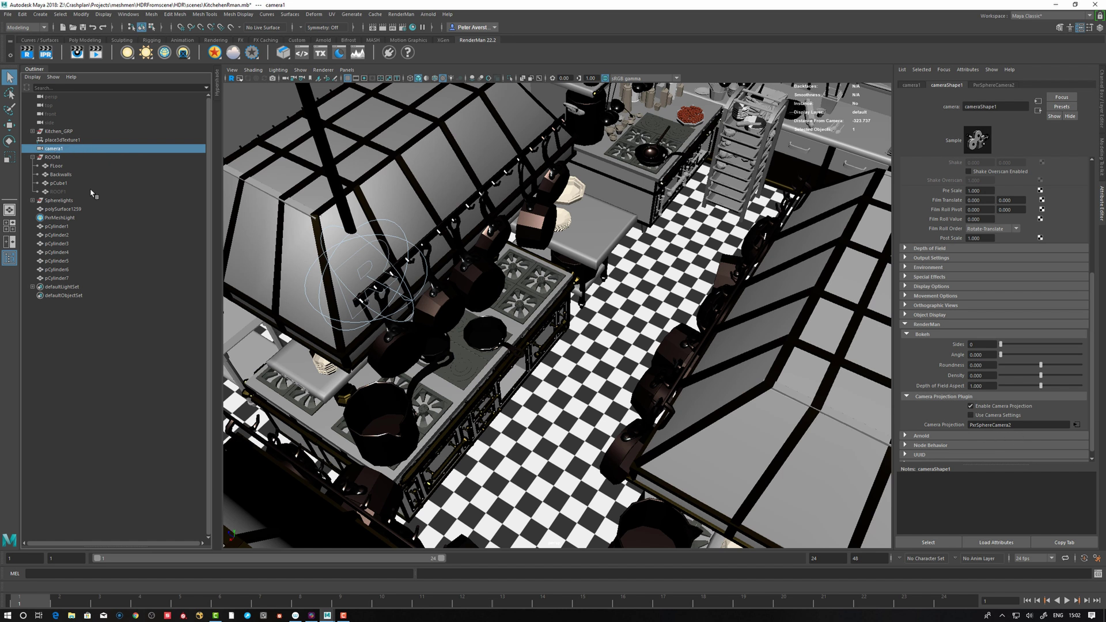
Clear the selection and frame the central table with the red bowl.
click(111, 344)
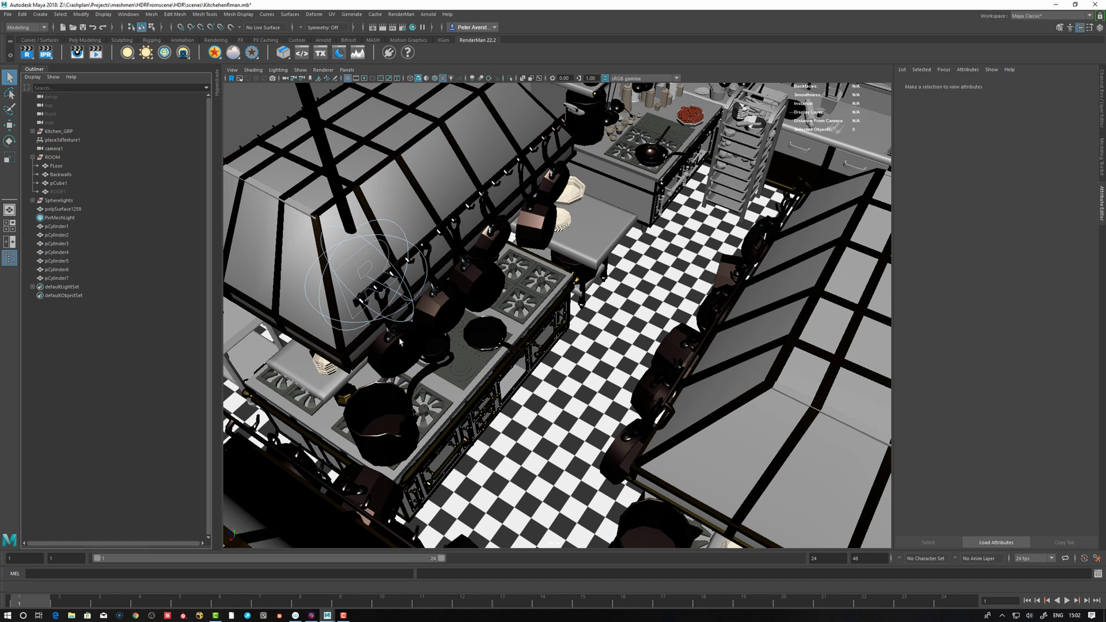
alt+drag(498, 363, 520, 389)
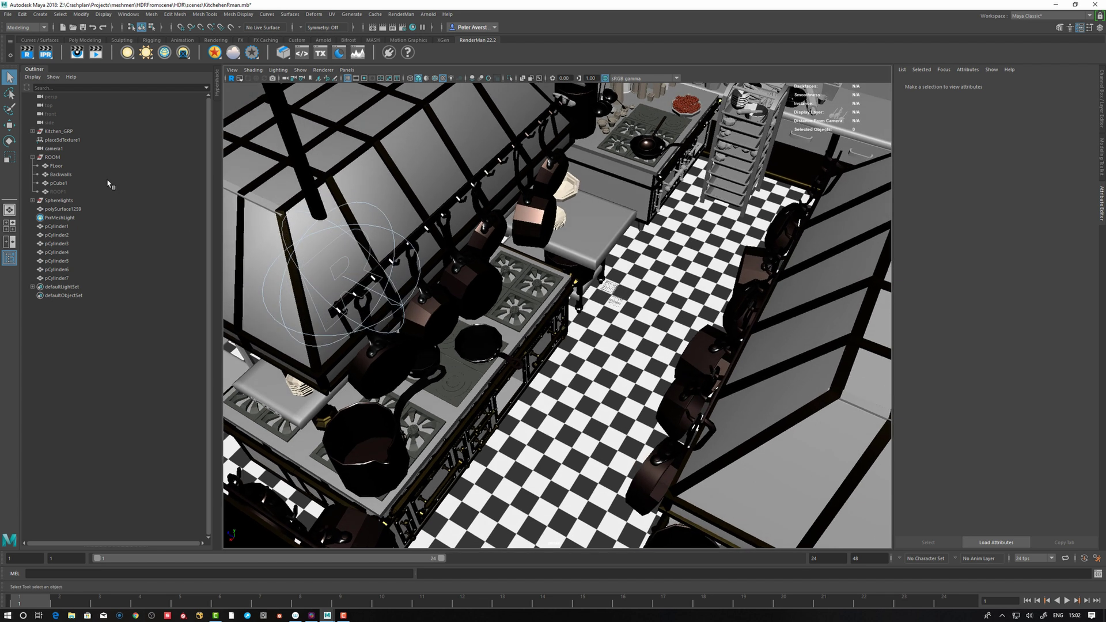
alt+middle_drag(531, 372, 529, 365)
alt+drag(529, 402, 536, 405)
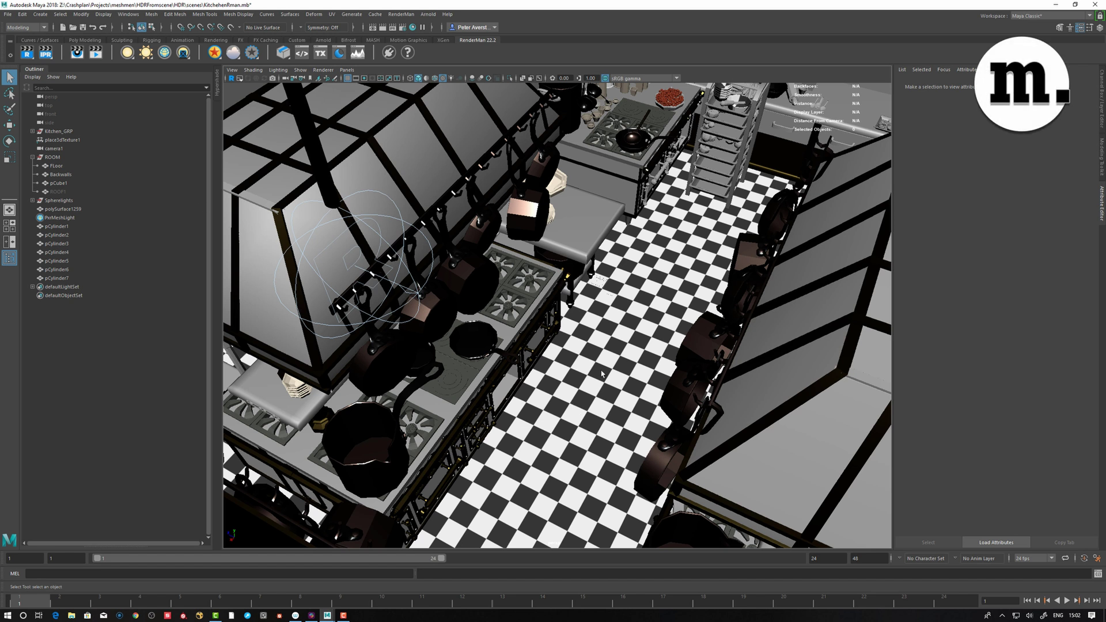
alt+right_drag(601, 374, 724, 341)
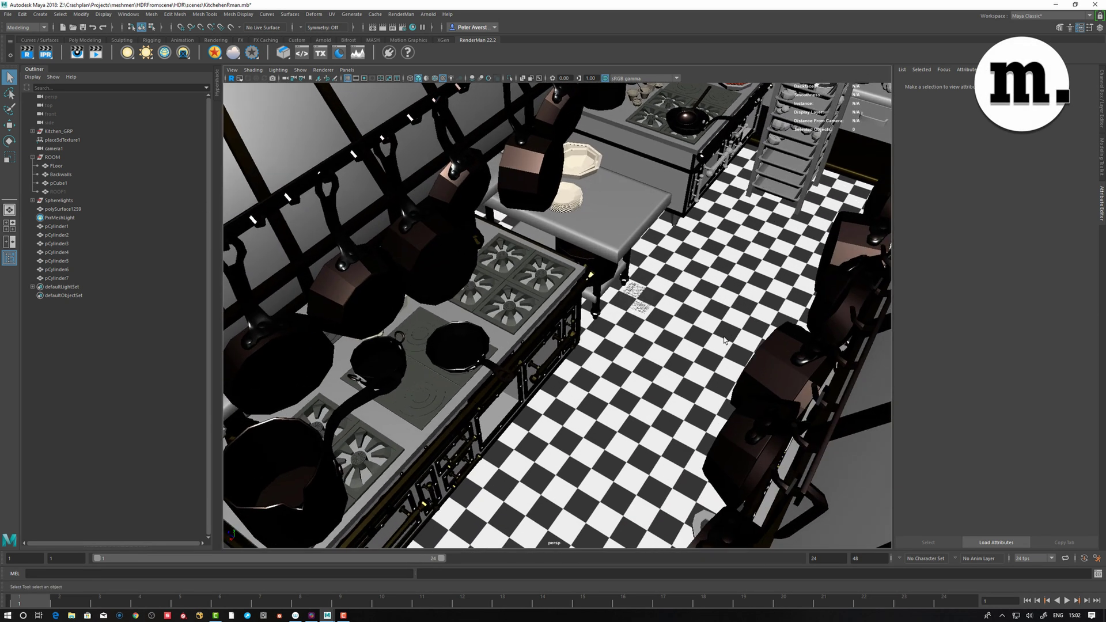
alt+drag(626, 377, 612, 342)
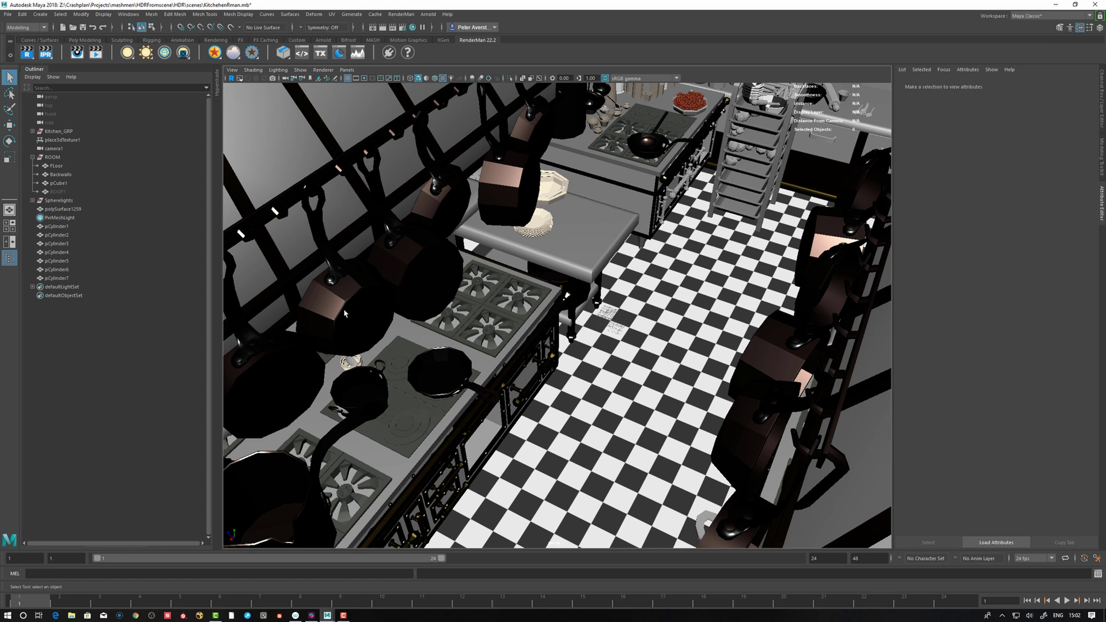
Create a new camera from the hotbox Create > Cameras menu and switch to the Move tool.
key(space)
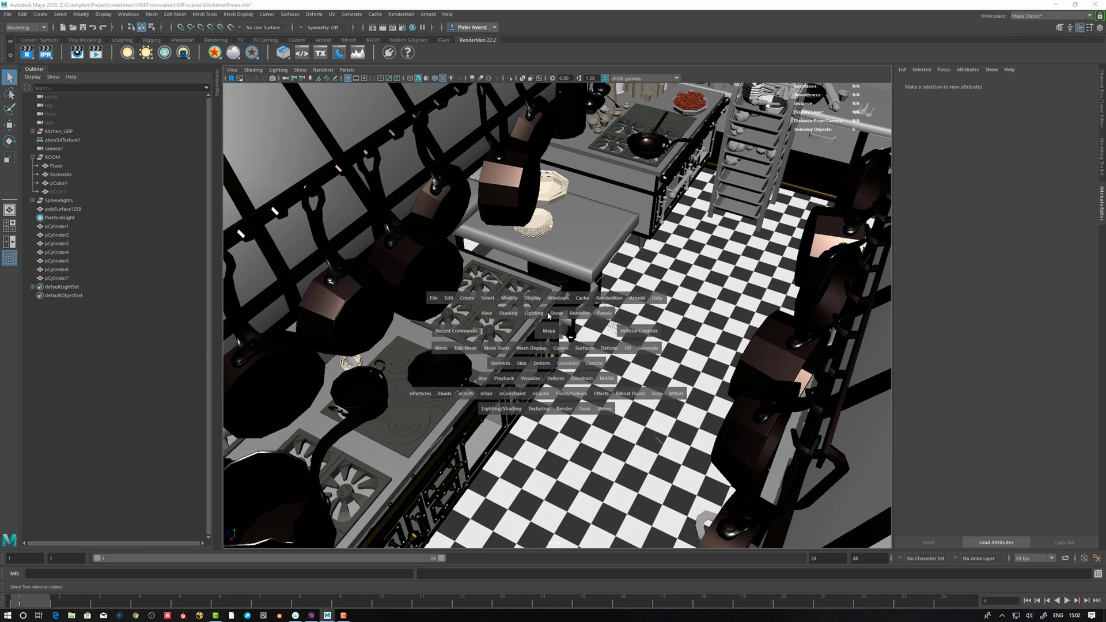
click(473, 301)
mouse_move(492, 363)
click(587, 364)
click(55, 290)
key(w)
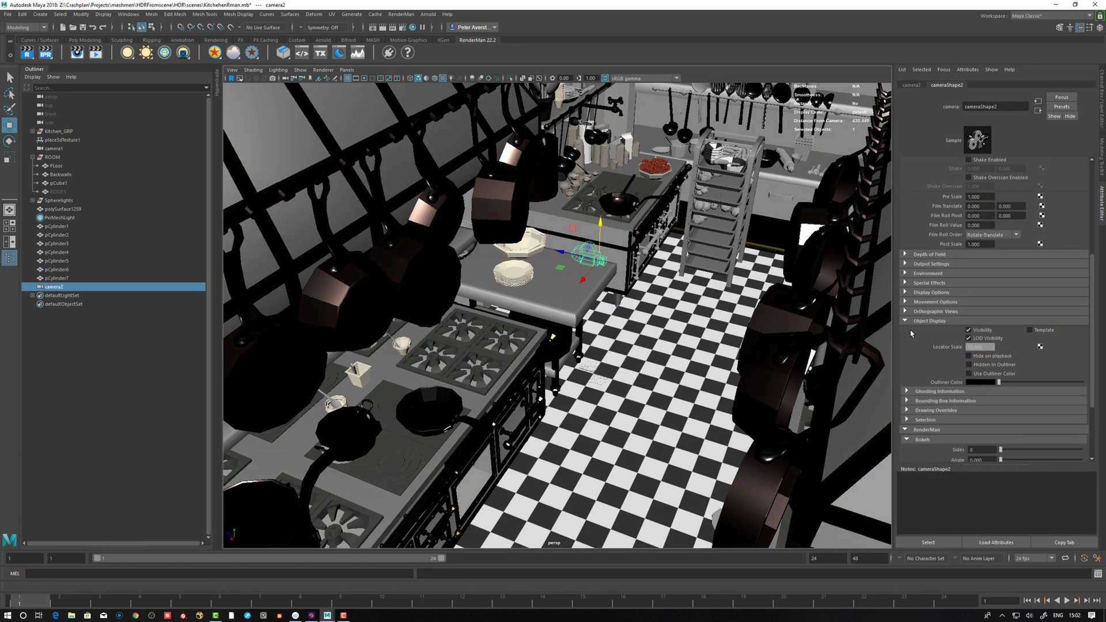
Set camera2's locator scale to 20 and position it over the checkered floor facing the stove.
text(20)
key(Return)
alt+drag(632, 270, 639, 290)
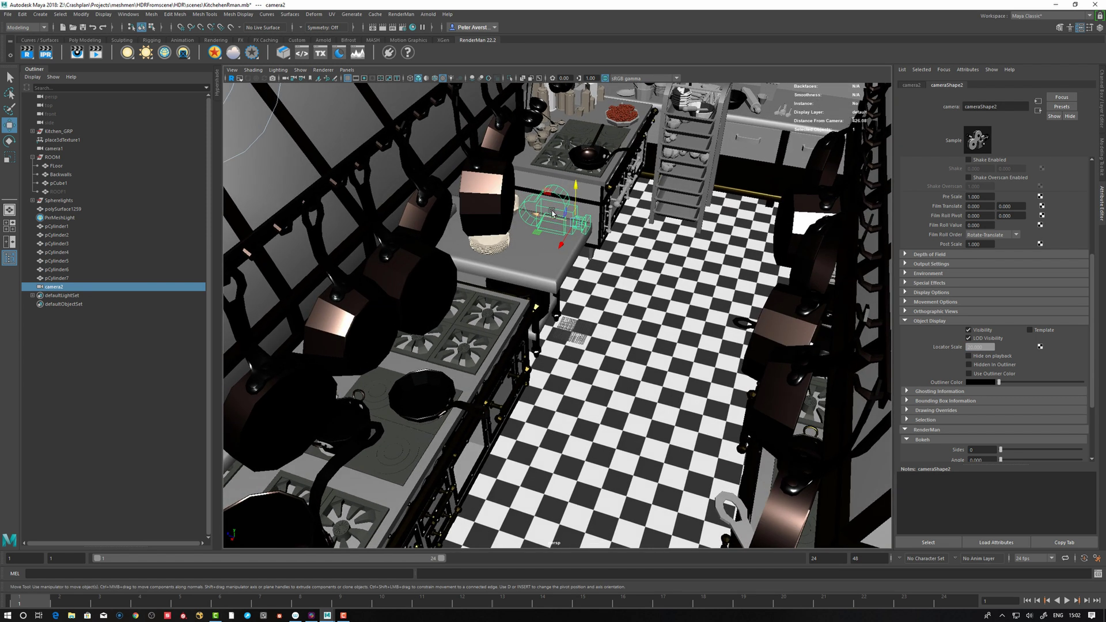
drag(549, 218, 569, 407)
alt+drag(744, 405, 775, 403)
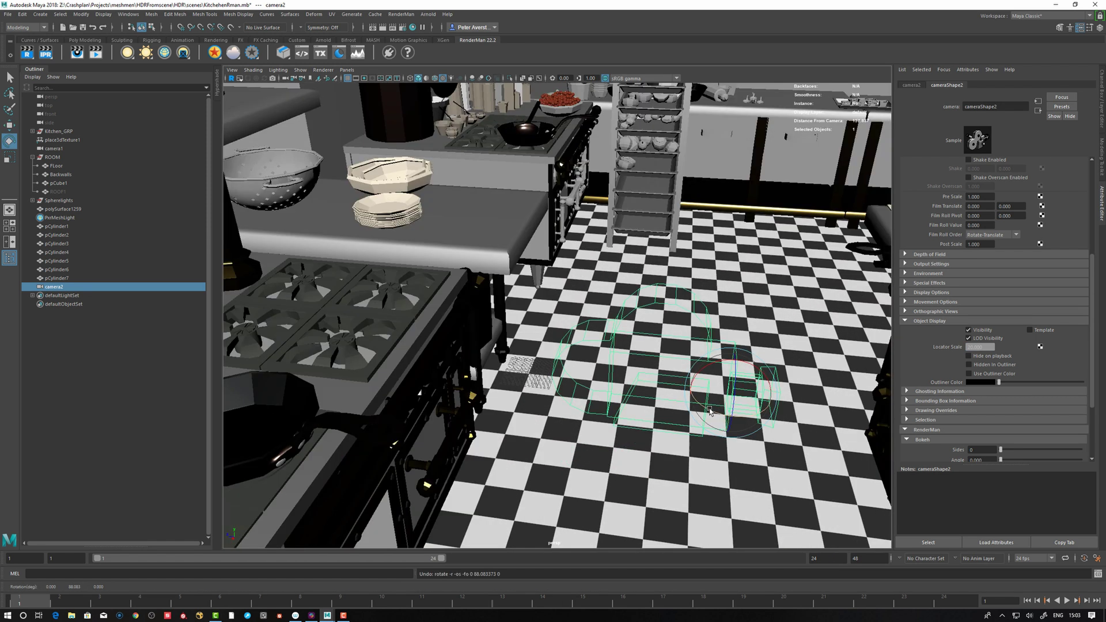
drag(710, 411, 749, 382)
key(ctrl+z)
alt+drag(705, 381, 792, 382)
alt+middle_drag(562, 369, 645, 316)
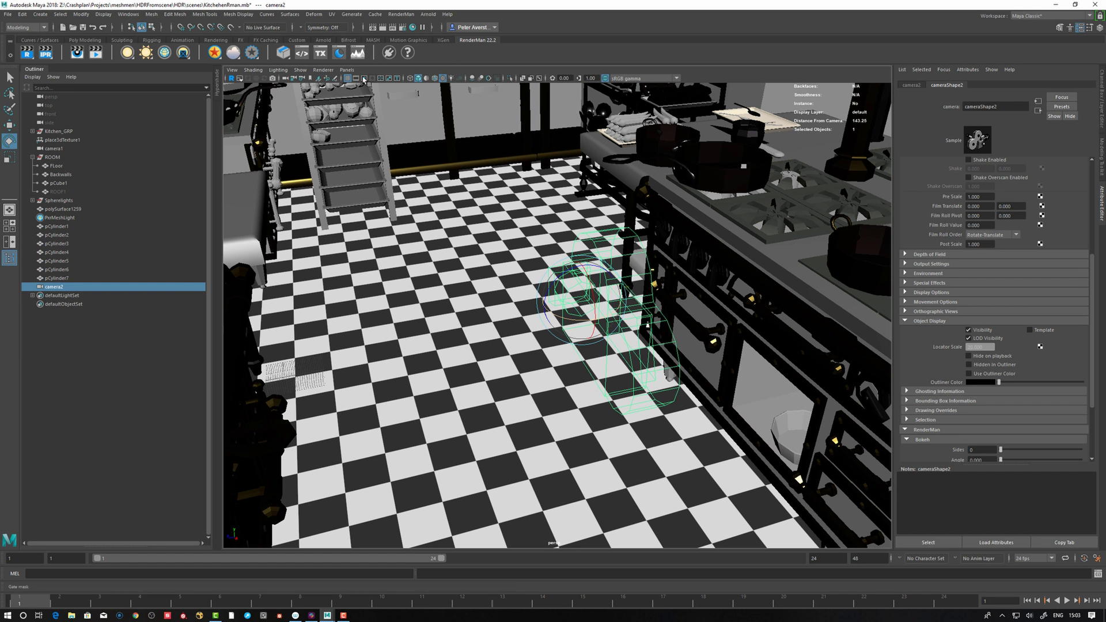
Look through camera2, nudge its view back, and scroll to the Camera Projection settings.
click(347, 70)
click(370, 106)
alt+middle_drag(542, 520, 542, 533)
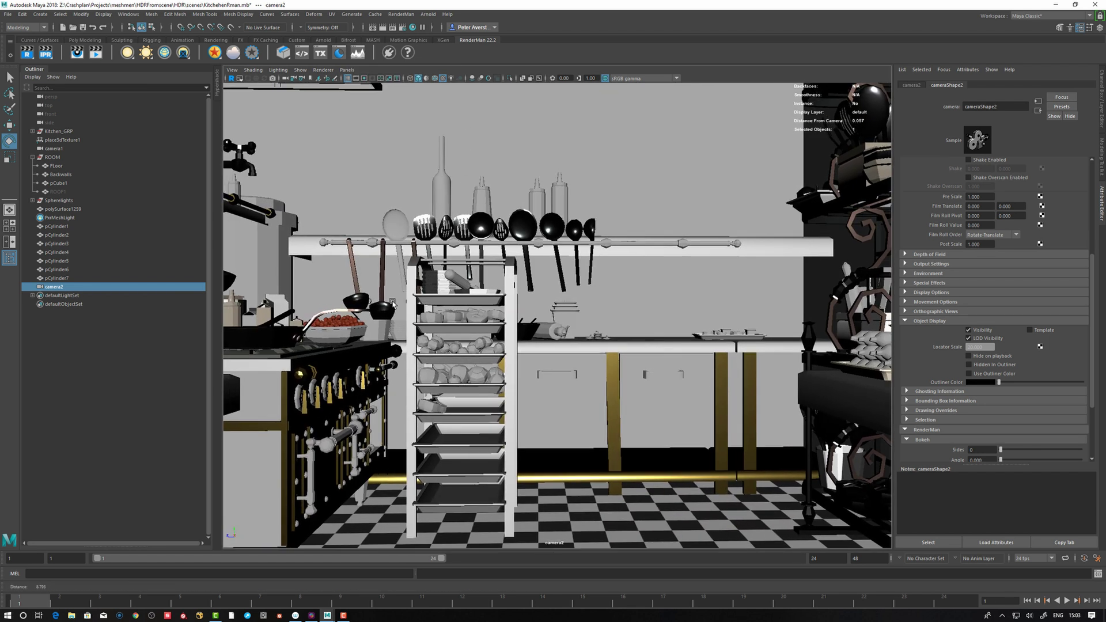
alt+right_drag(539, 461, 510, 349)
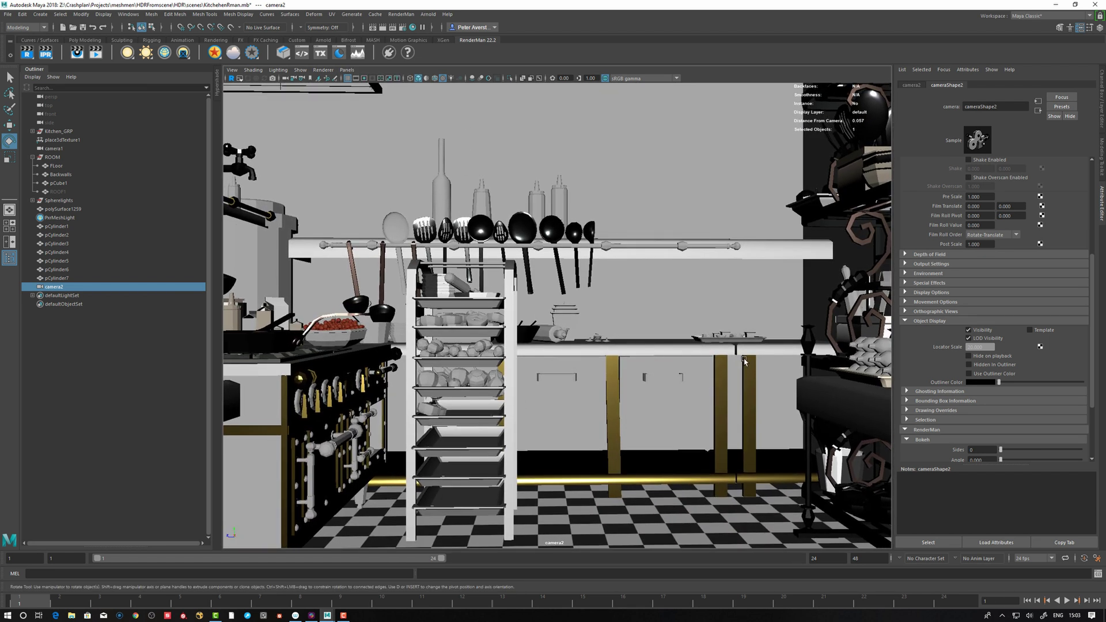
scroll(1093, 355, down, 4)
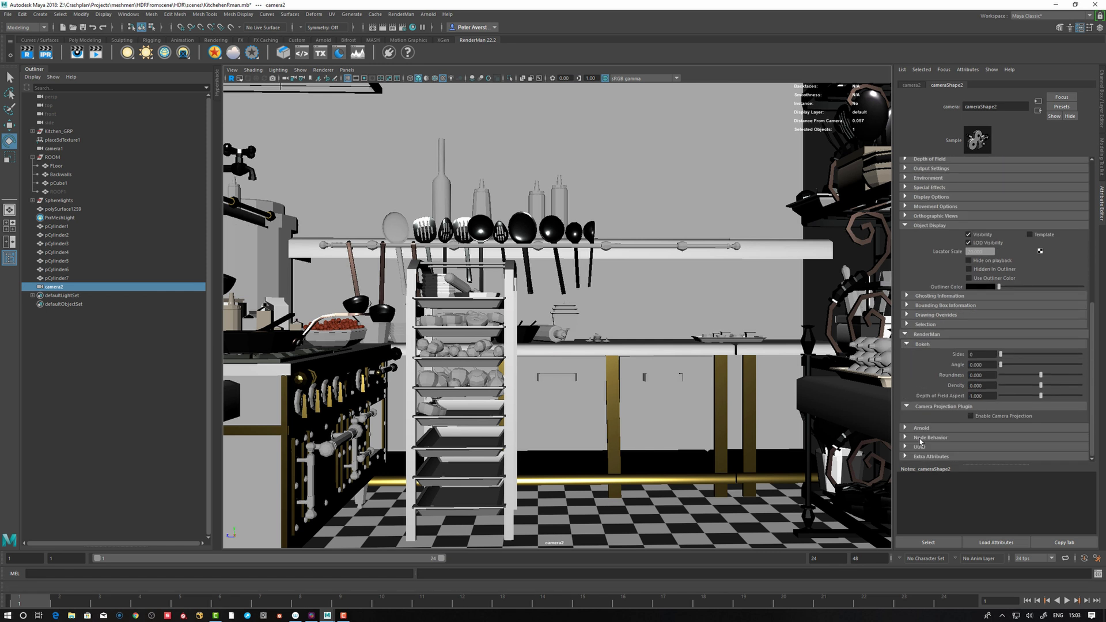
Enable Camera Projection on camera2 and create a PxrSphereCamera with 360 horizontal, 180 vertical sweep.
click(971, 416)
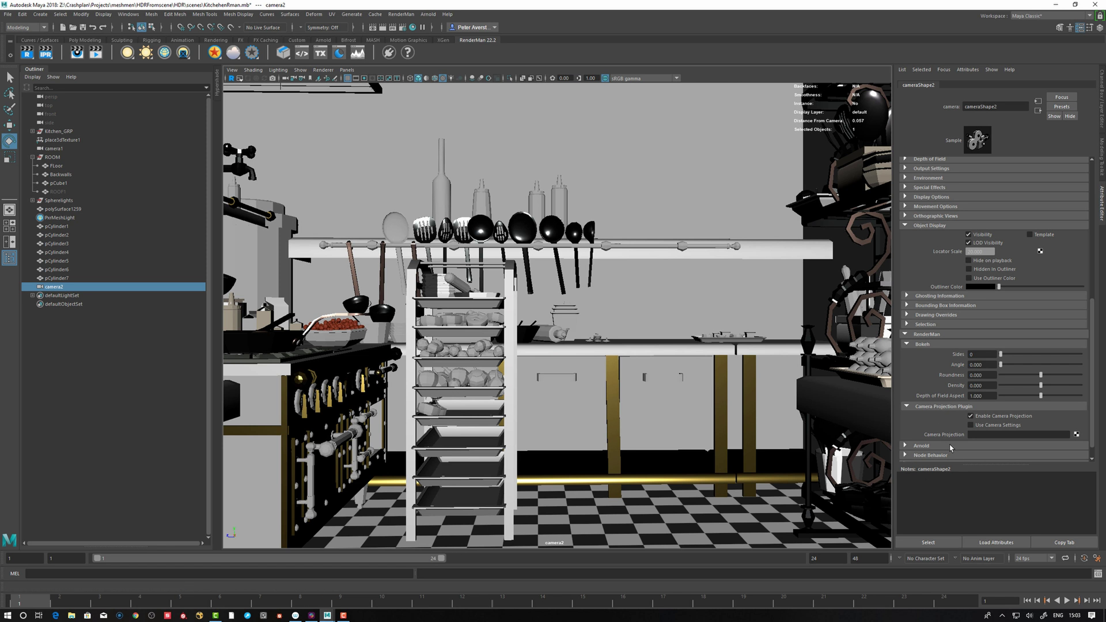
right_click(983, 436)
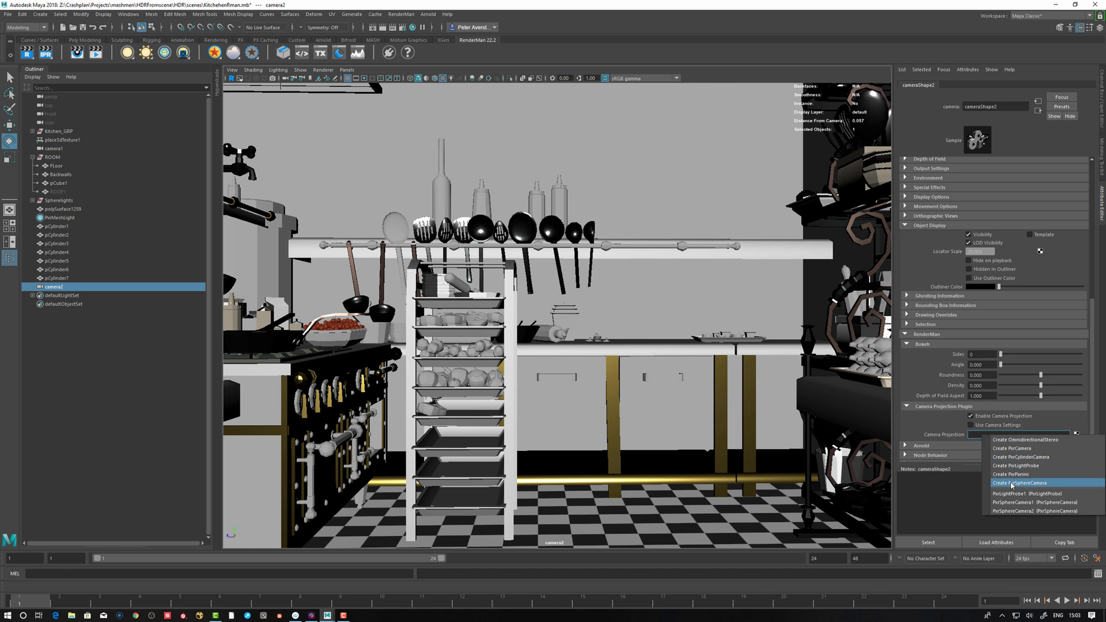
click(1013, 484)
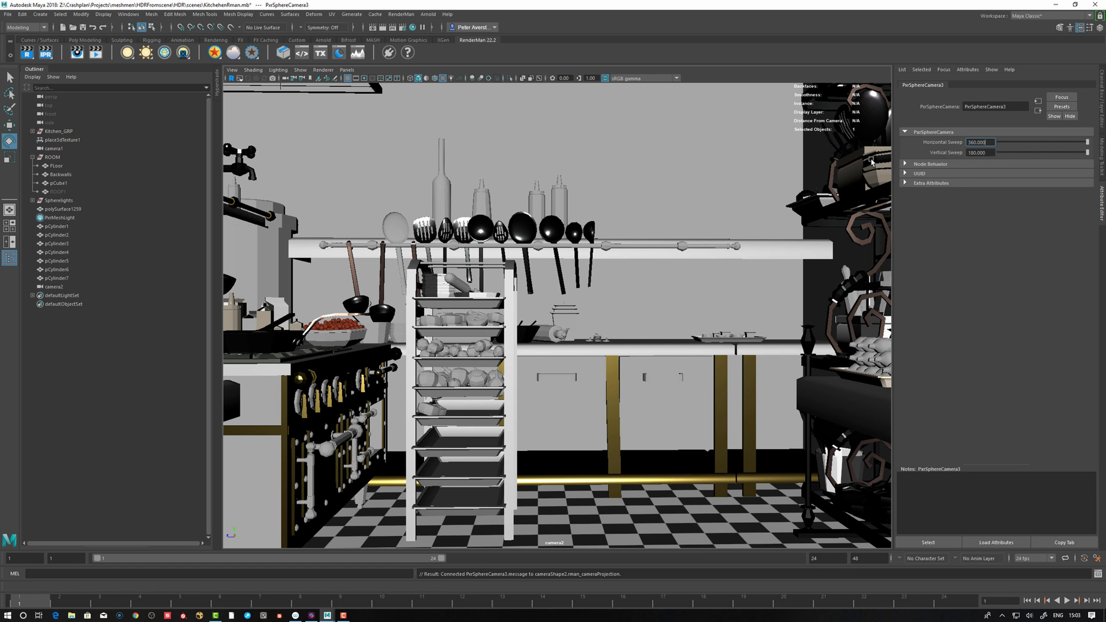
click(348, 70)
mouse_move(351, 79)
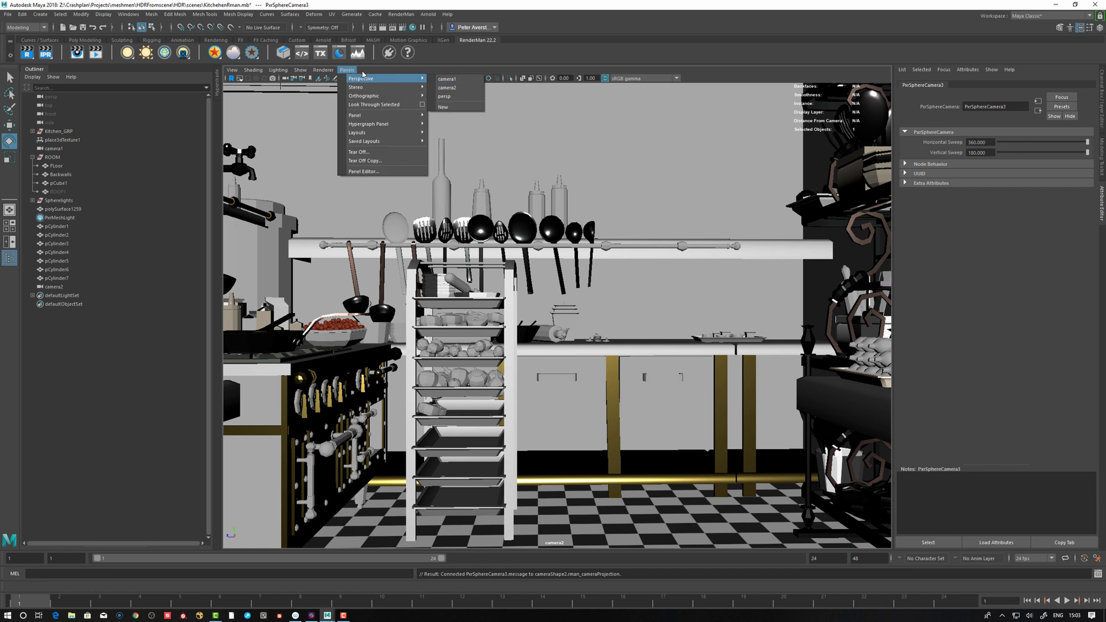
click(362, 72)
click(348, 71)
mouse_move(359, 79)
click(443, 90)
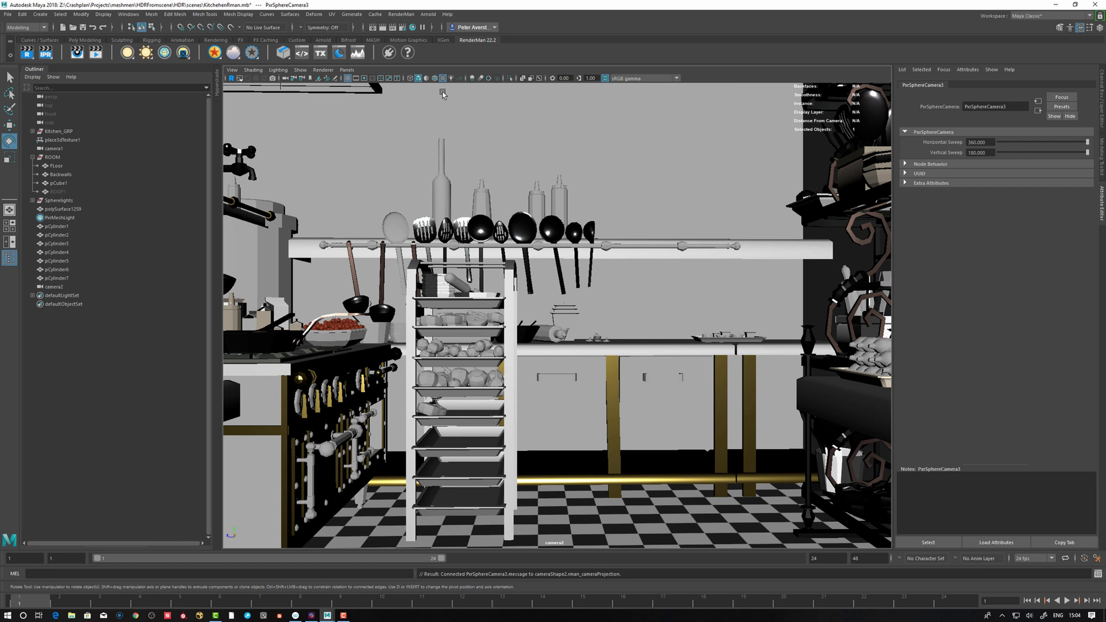
click(324, 71)
click(328, 95)
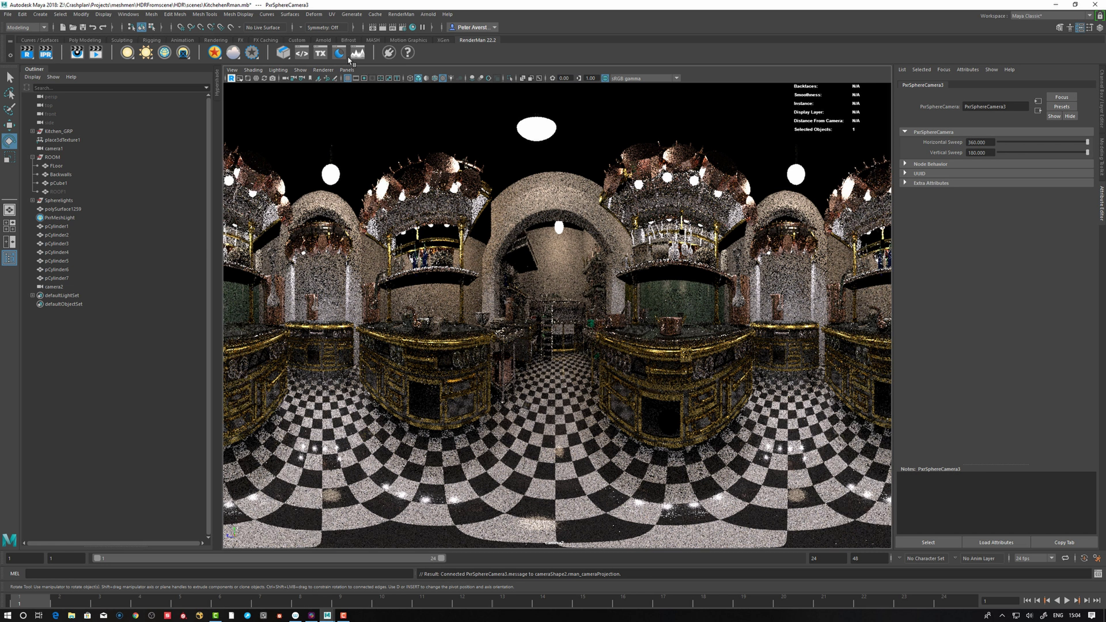
click(323, 70)
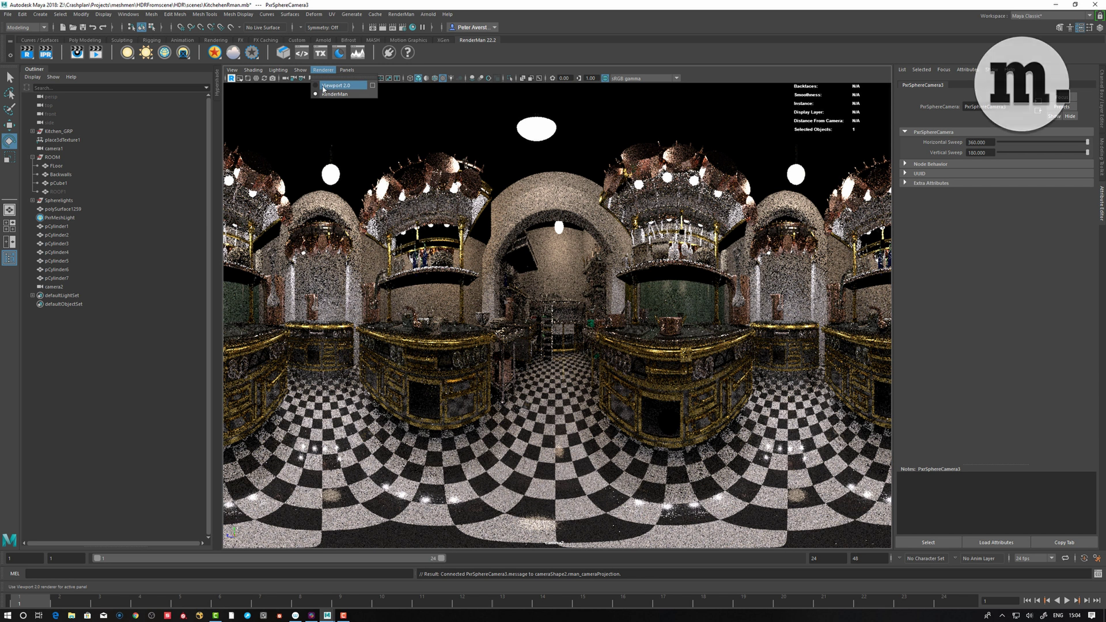
click(326, 91)
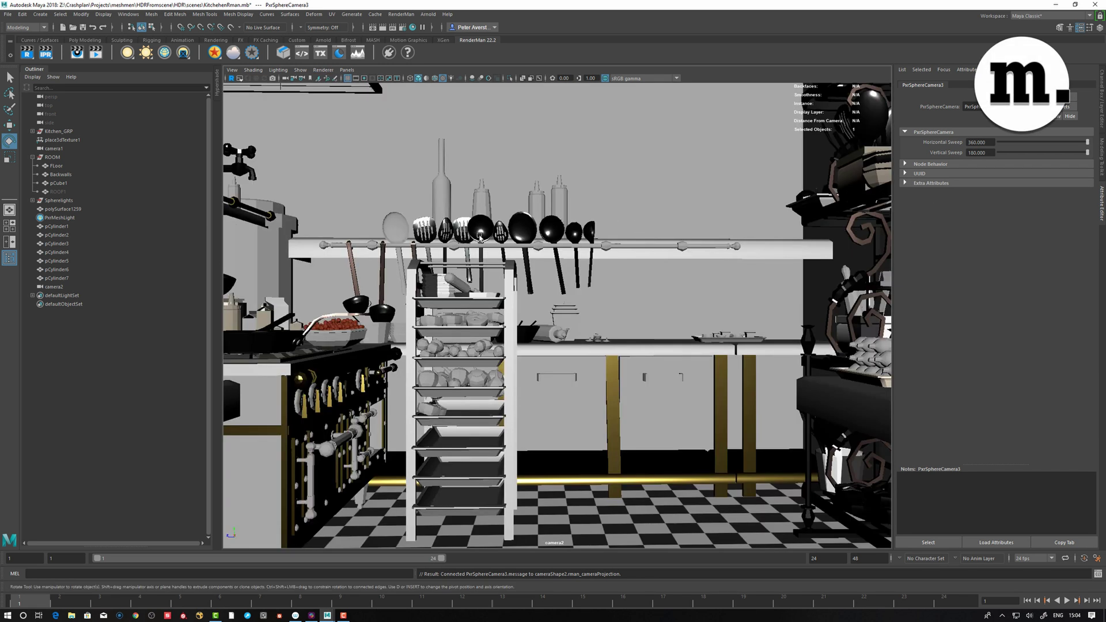
Select camera2 and break its Camera Projection connection to the sphere camera.
click(64, 287)
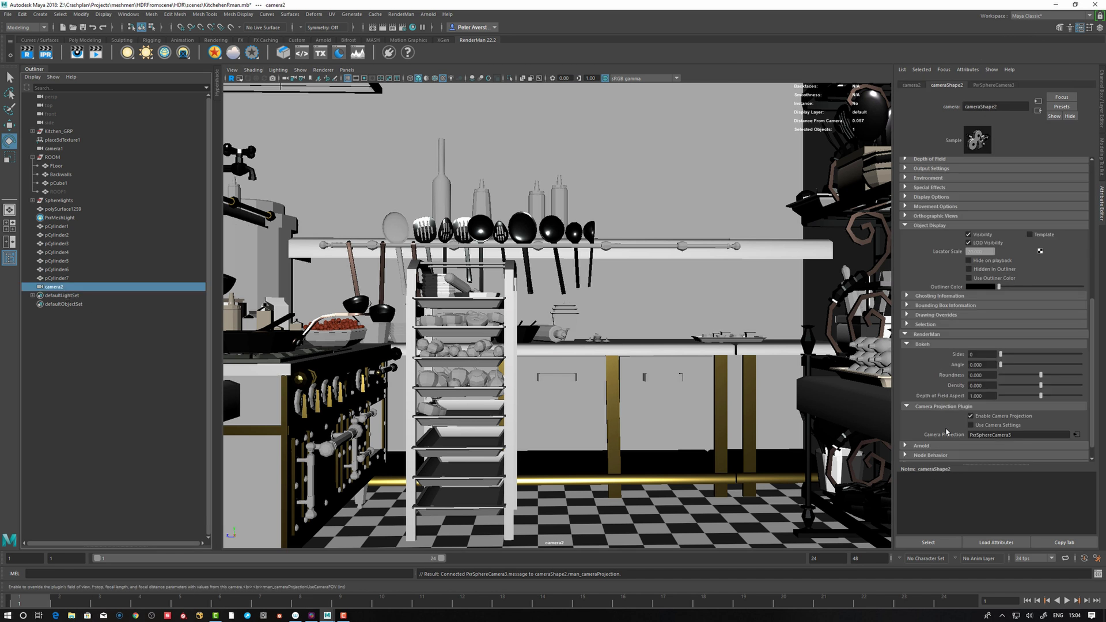
right_click(980, 435)
click(979, 461)
Attach an OmnidirectionalStereo projection, then break that connection as well.
click(1076, 434)
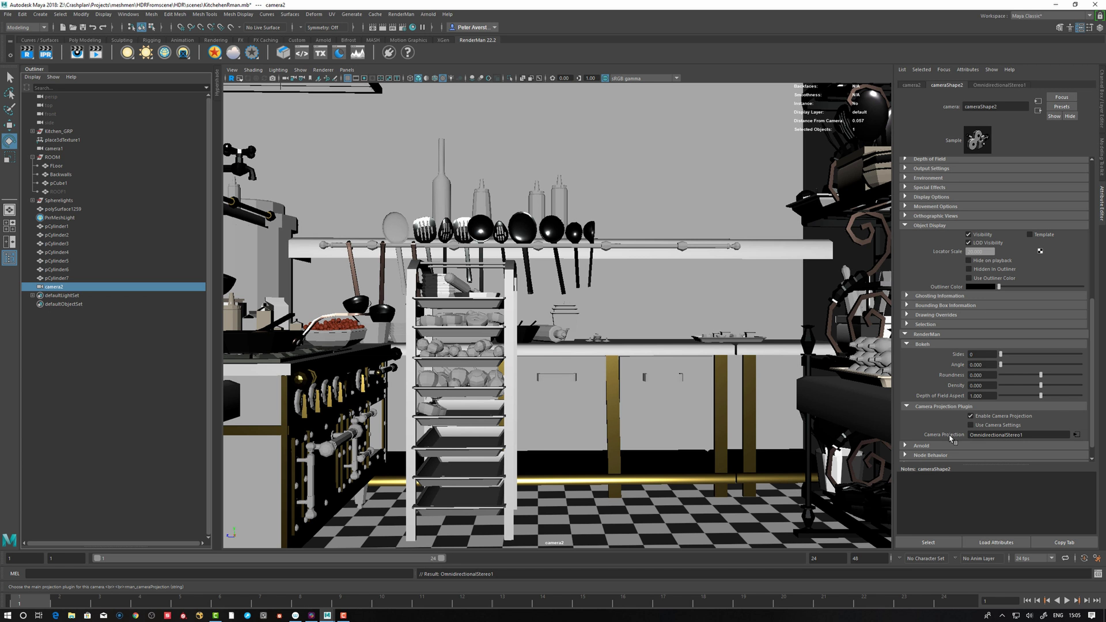
right_click(950, 439)
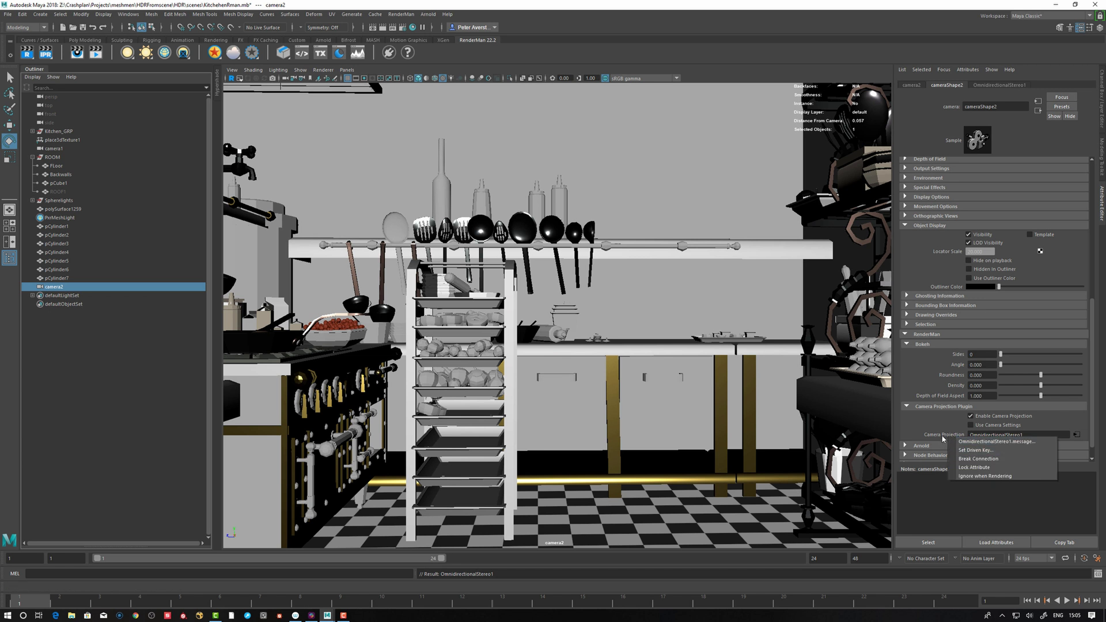
click(971, 459)
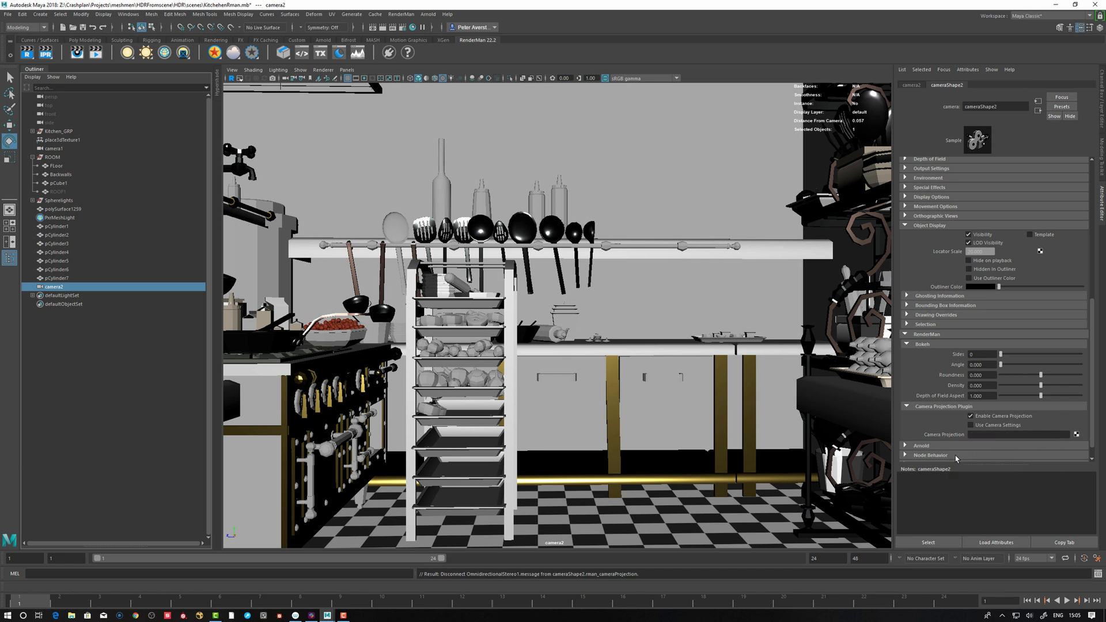
Create a PxrCylinderCamera projection for camera2 and preview it live in RenderMan.
click(982, 434)
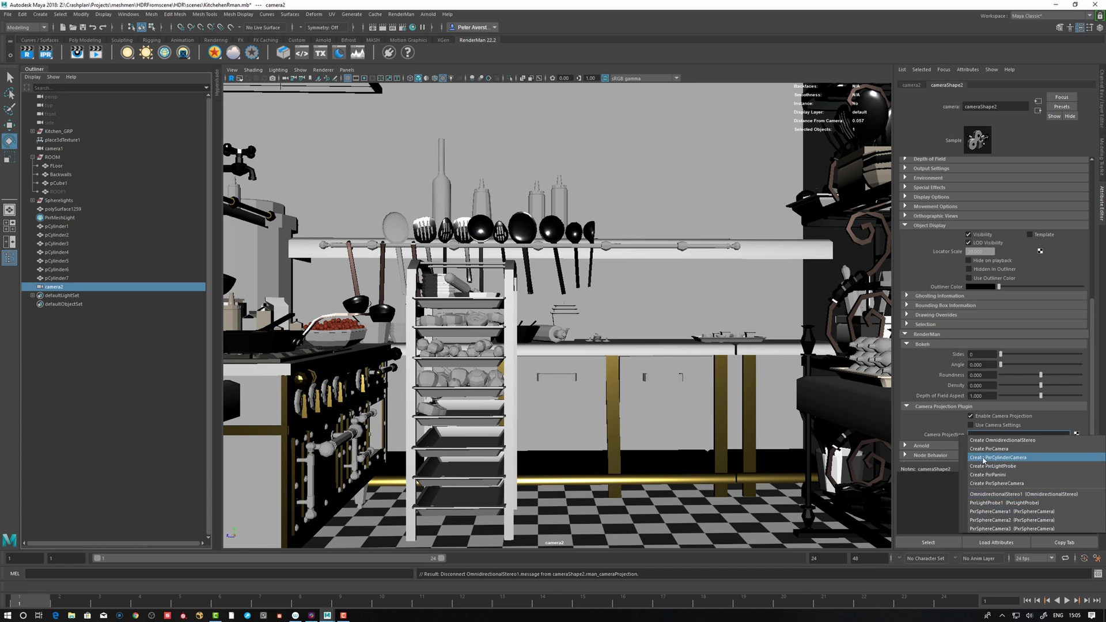
click(984, 459)
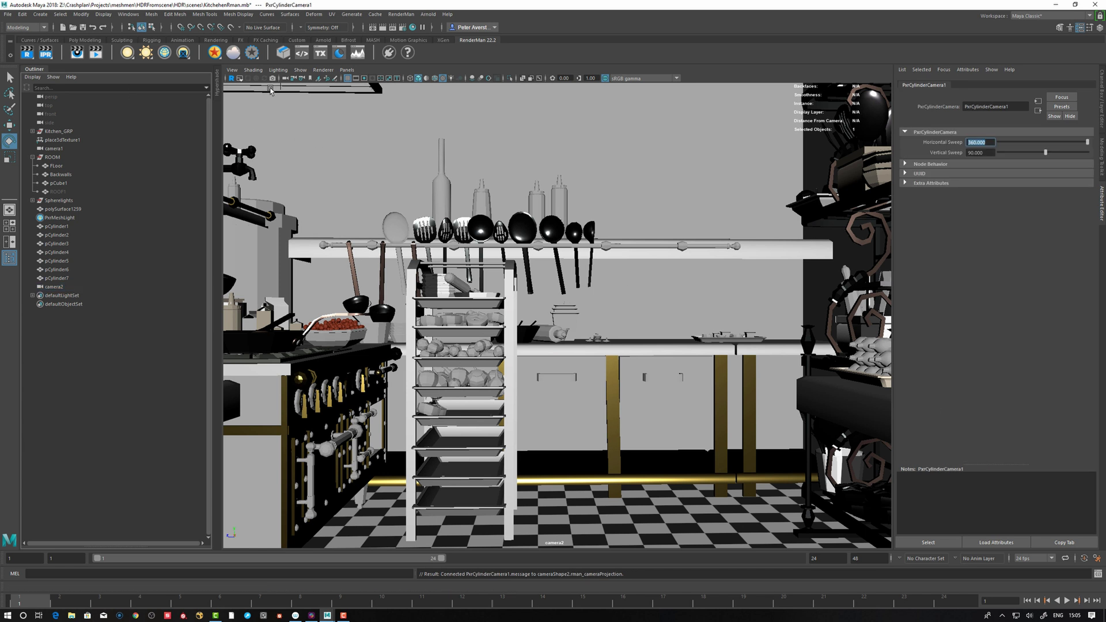
click(323, 70)
click(324, 95)
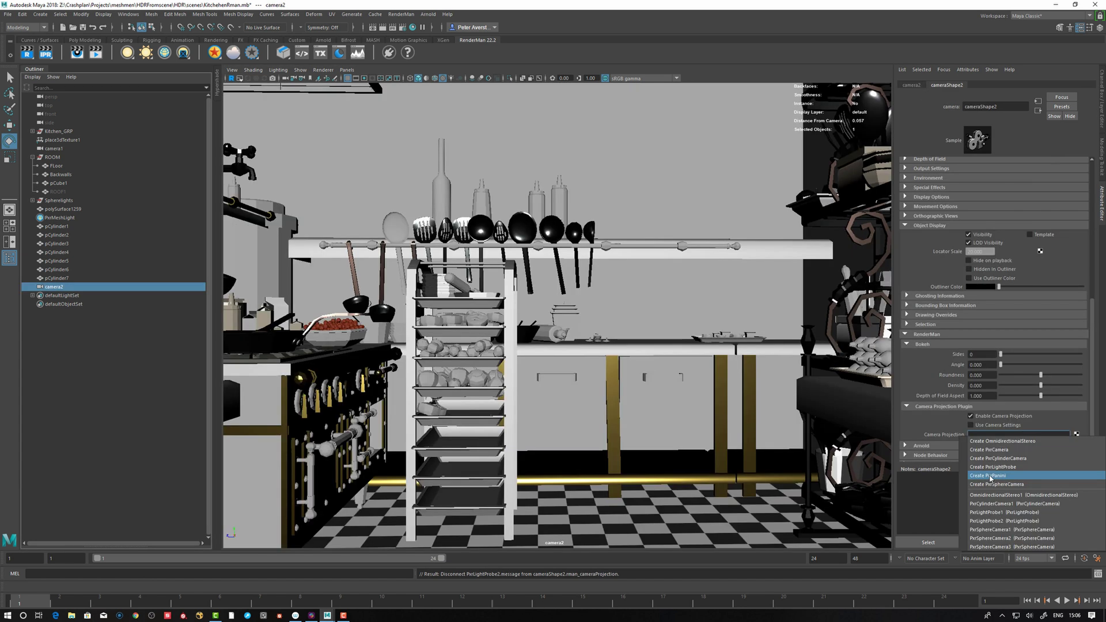
Swap in a PxrPanini projection and return the viewport to Viewport 2.0.
click(991, 476)
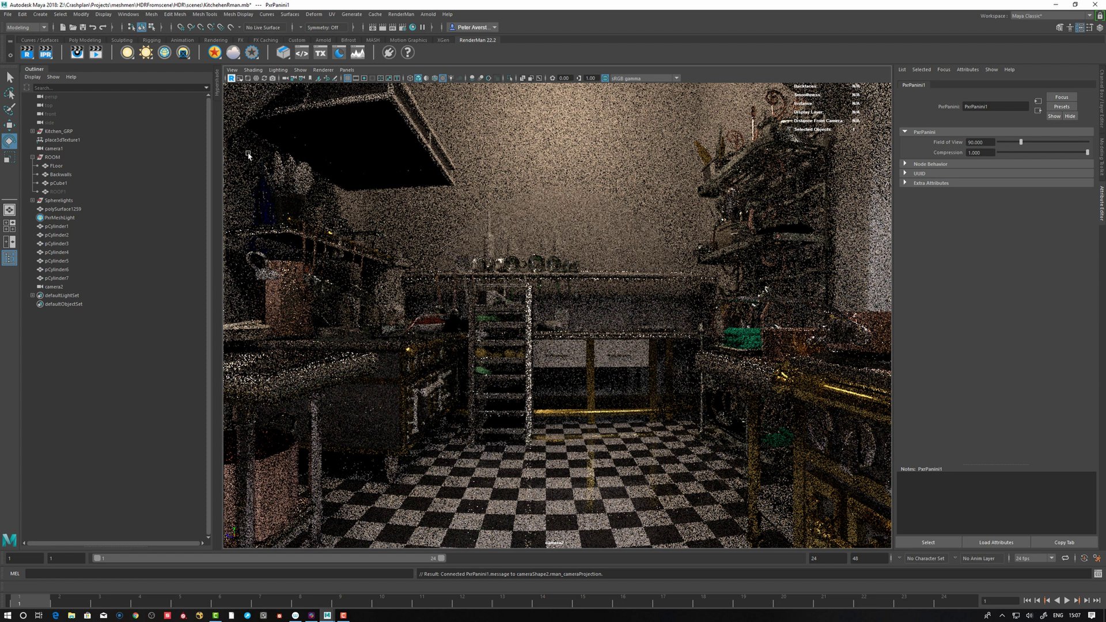
click(327, 70)
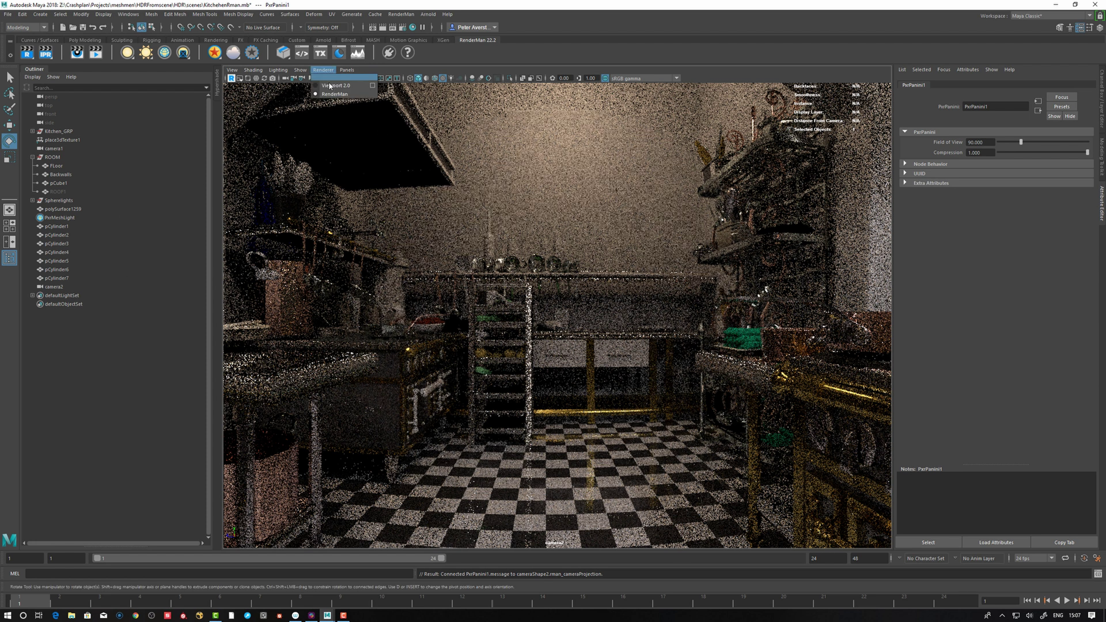
click(338, 79)
Select camera2 and break its connection to the PxrPanini1 projection.
click(61, 287)
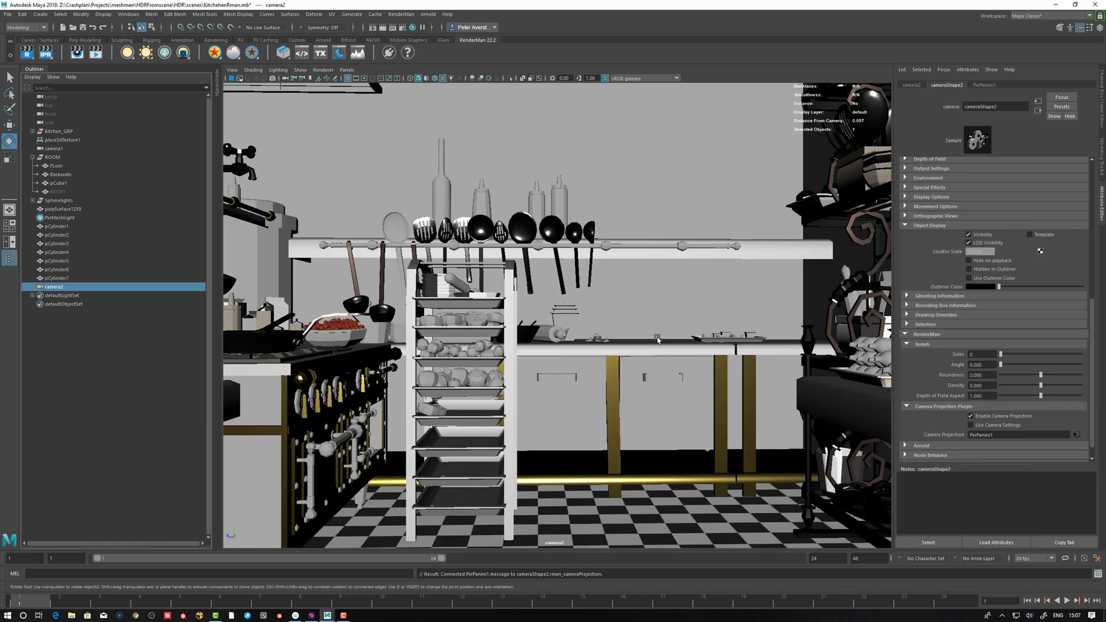
right_click(956, 437)
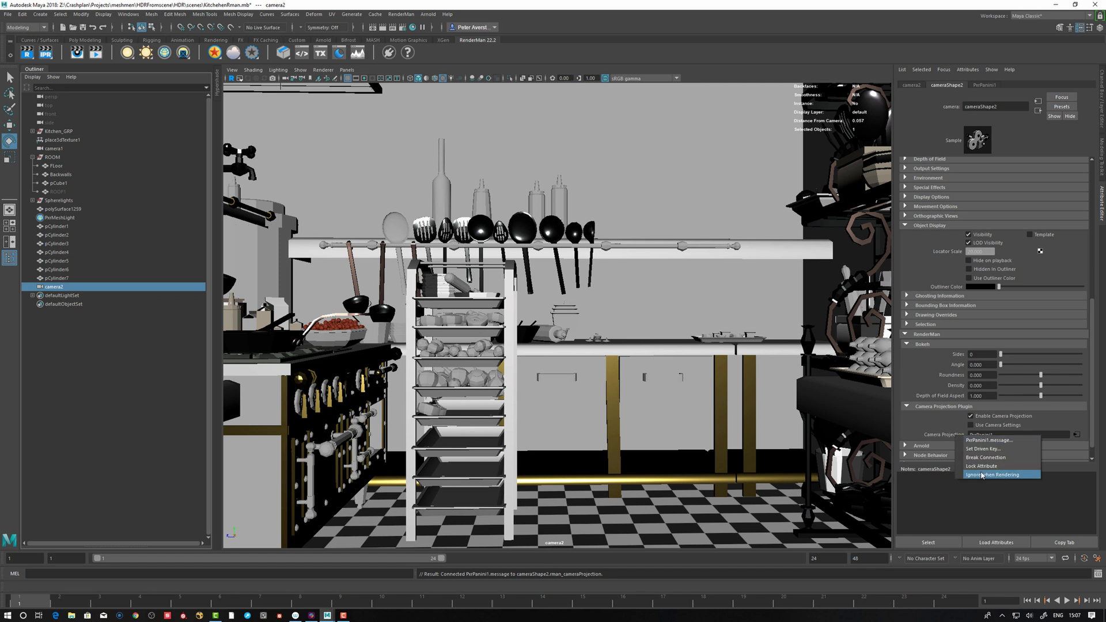
click(979, 458)
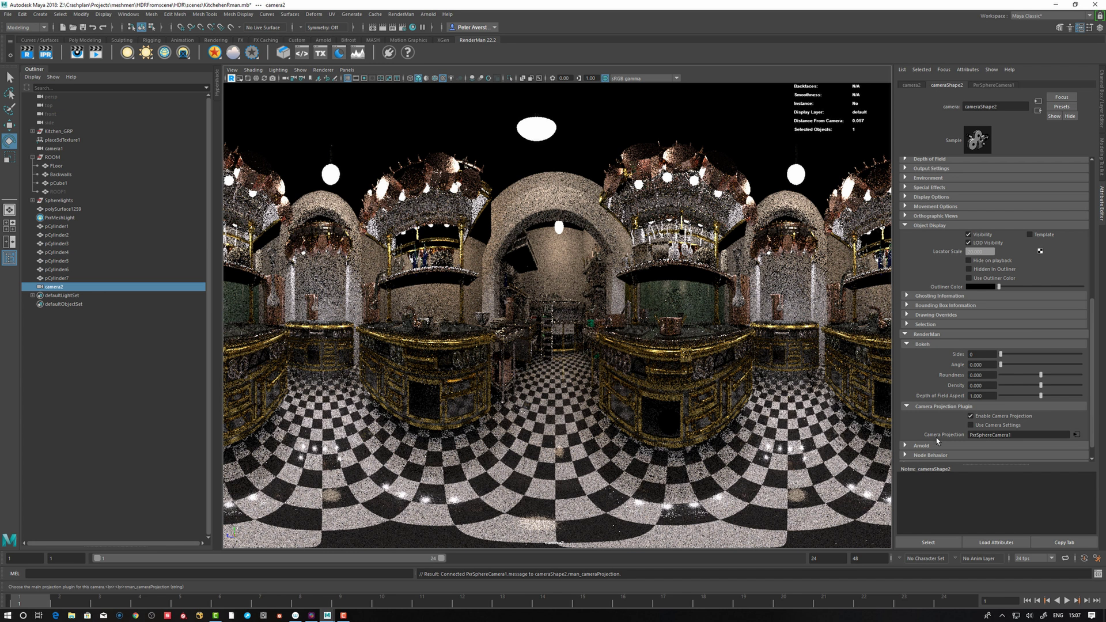
Return the viewport to Viewport 2.0 and set the render resolution to 512 × 512.
click(321, 71)
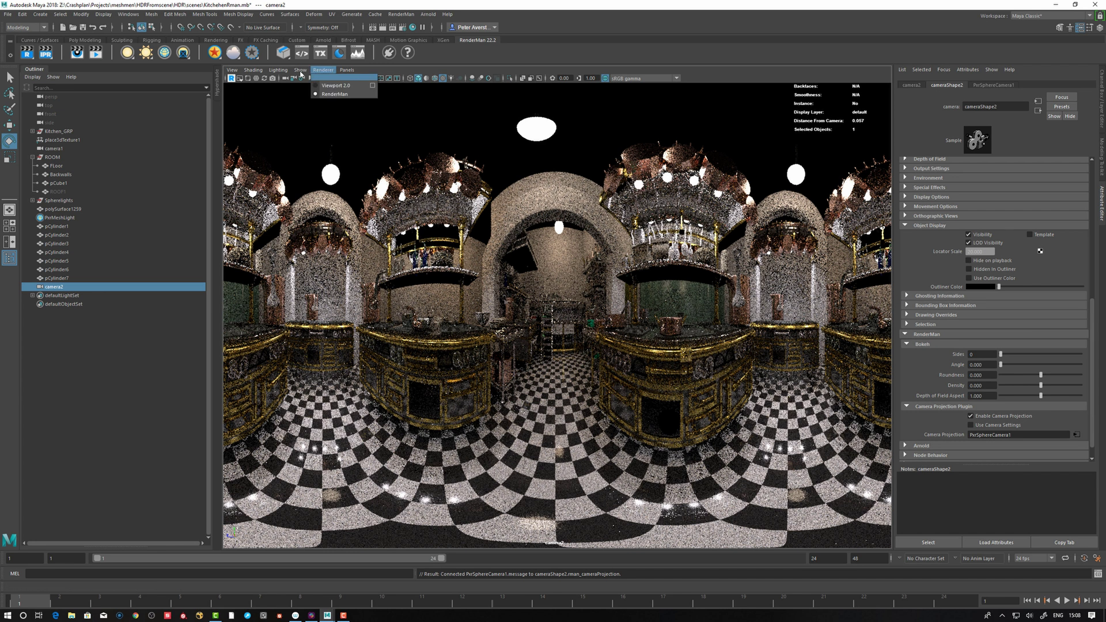
click(335, 86)
click(402, 27)
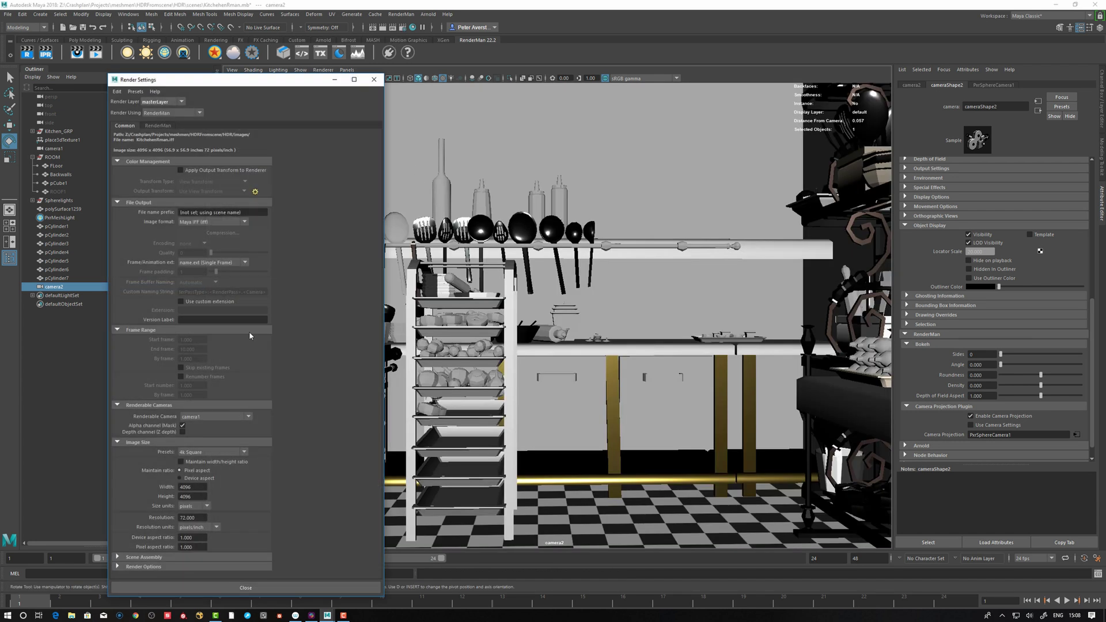
click(189, 487)
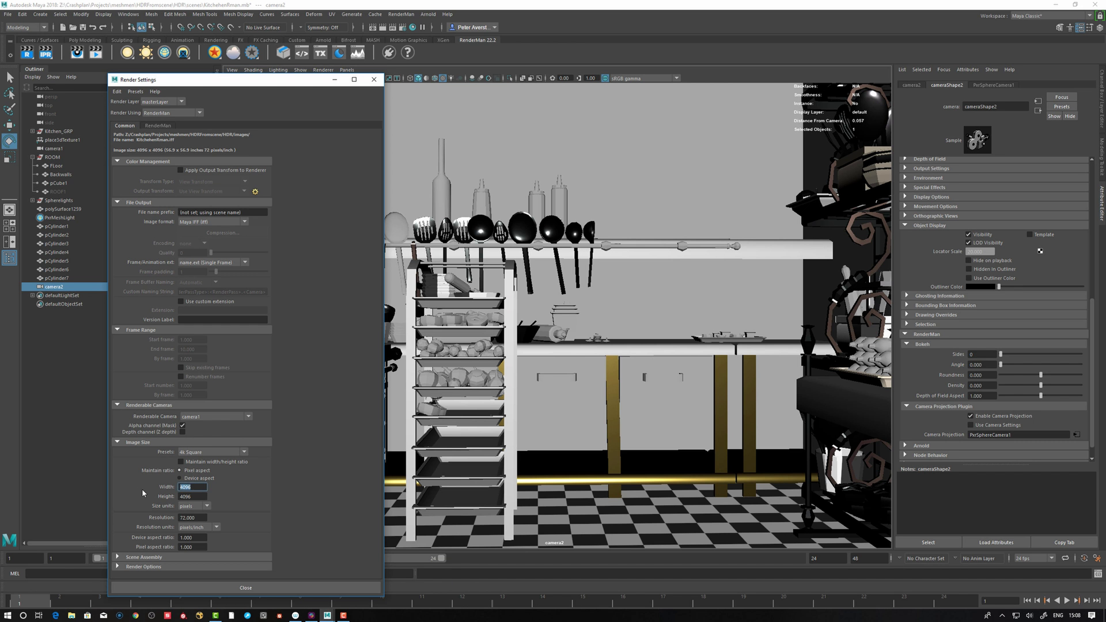
text(512)
key(Tab)
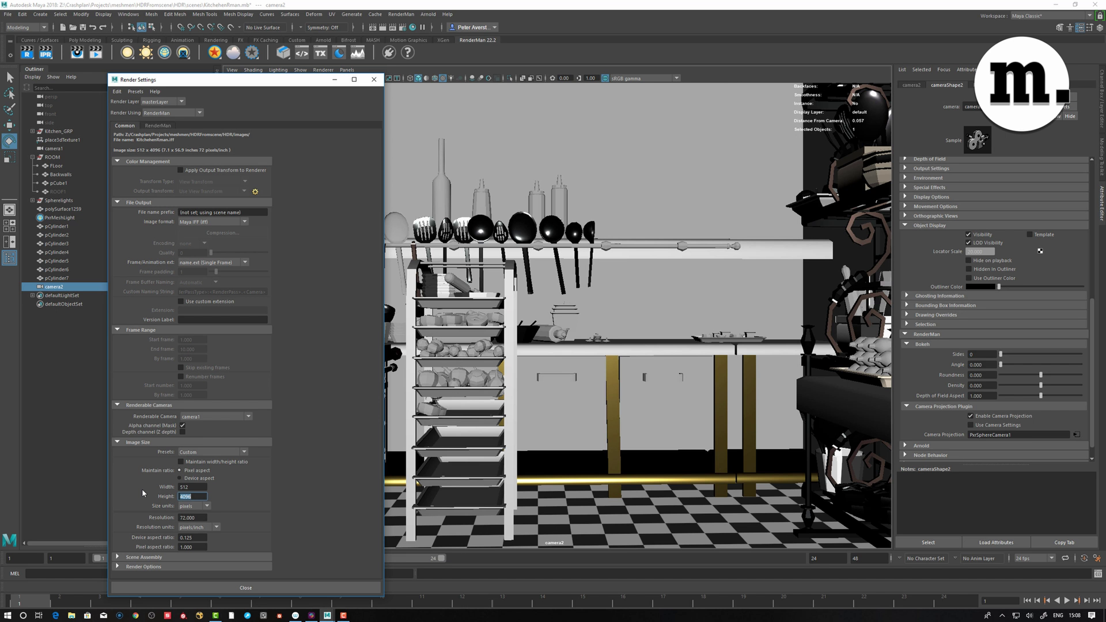
text(512)
key(Return)
click(245, 588)
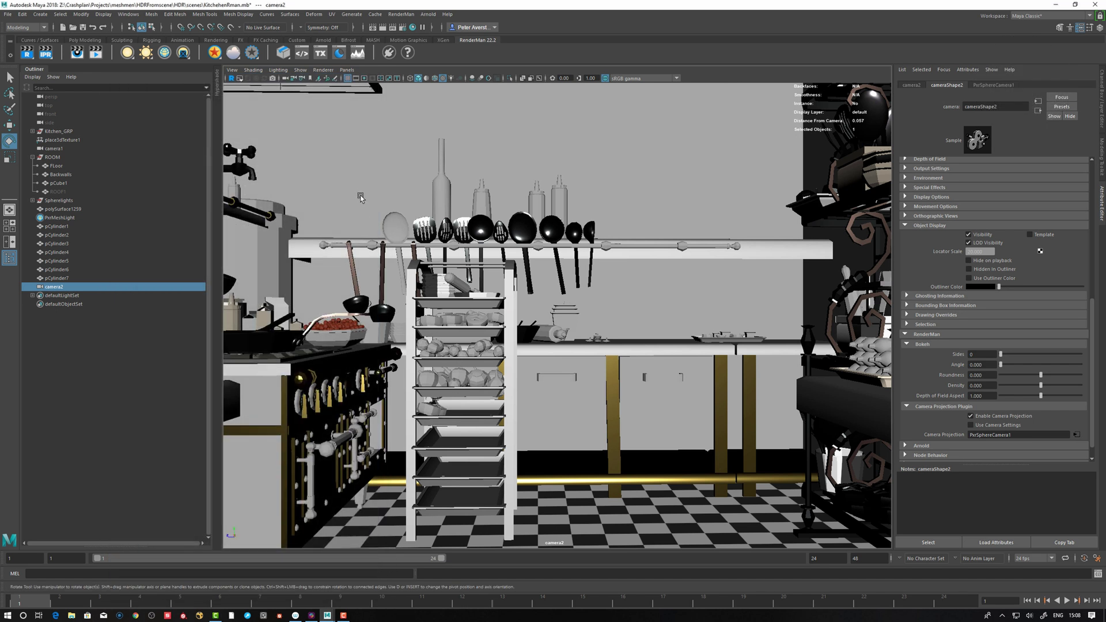
Render the frame in RenderMan, inspect the lat-long image, then stop and close the render.
click(26, 53)
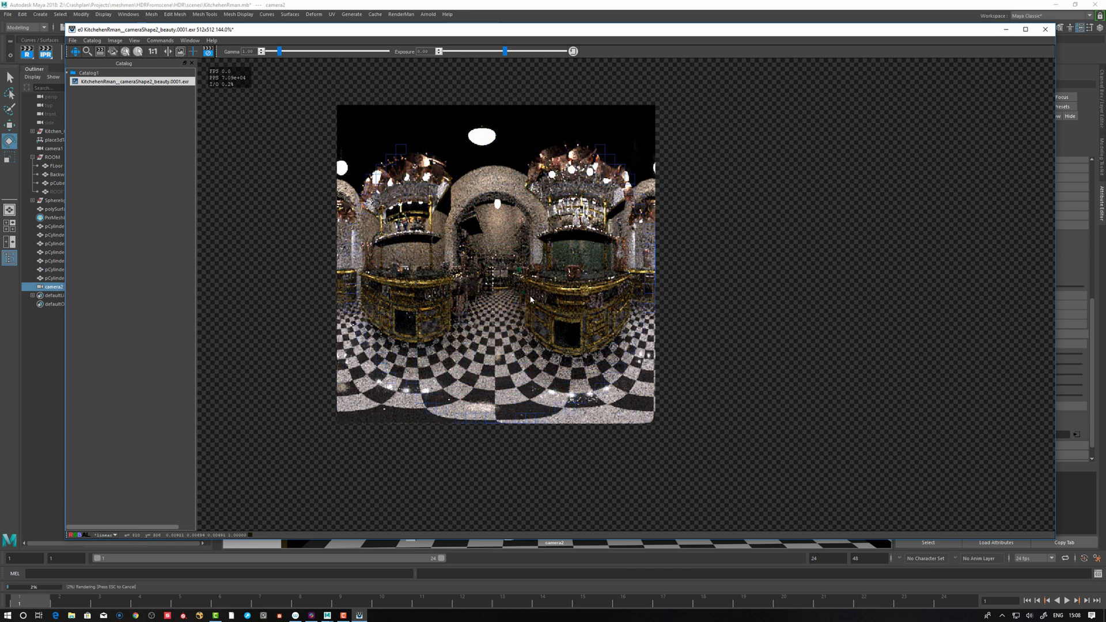
scroll(530, 299, down, 1)
scroll(530, 299, up, 3)
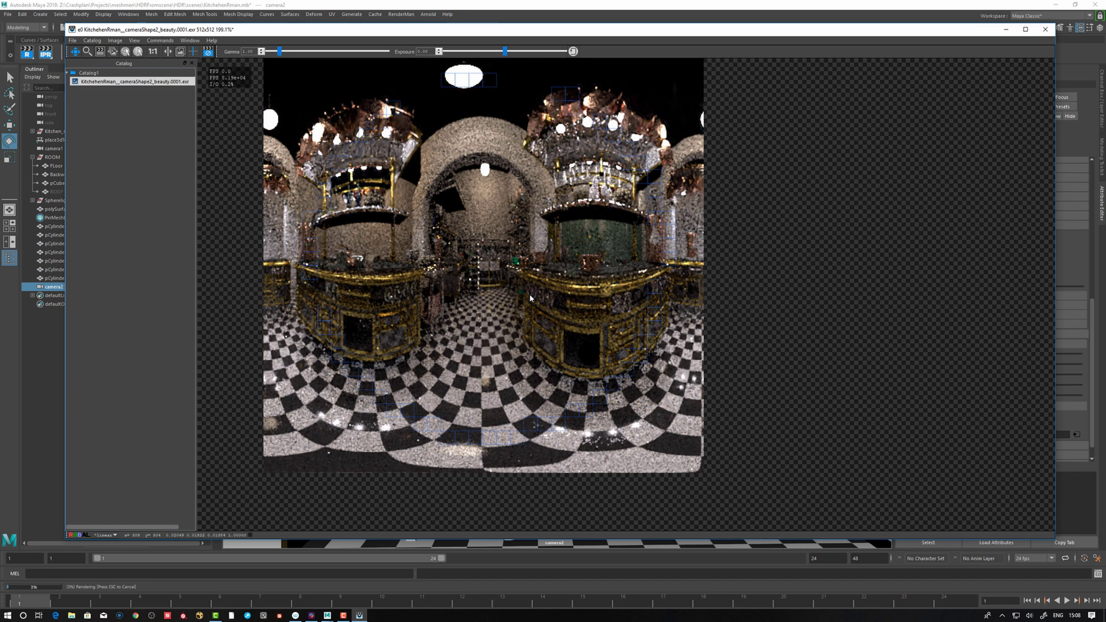
scroll(530, 298, down, 1)
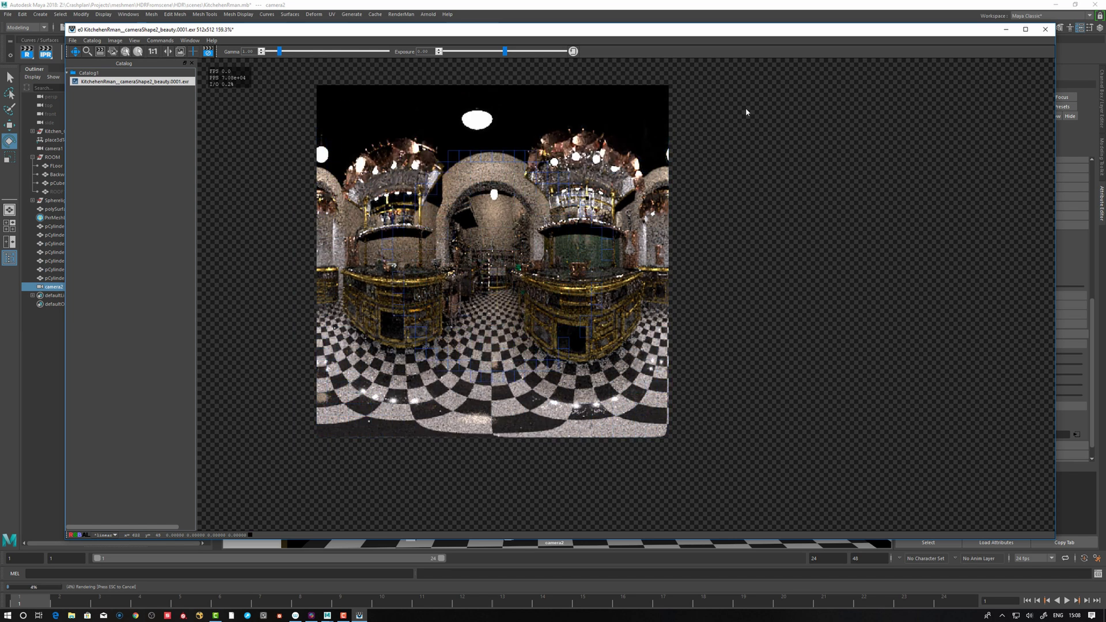
click(1046, 29)
click(555, 325)
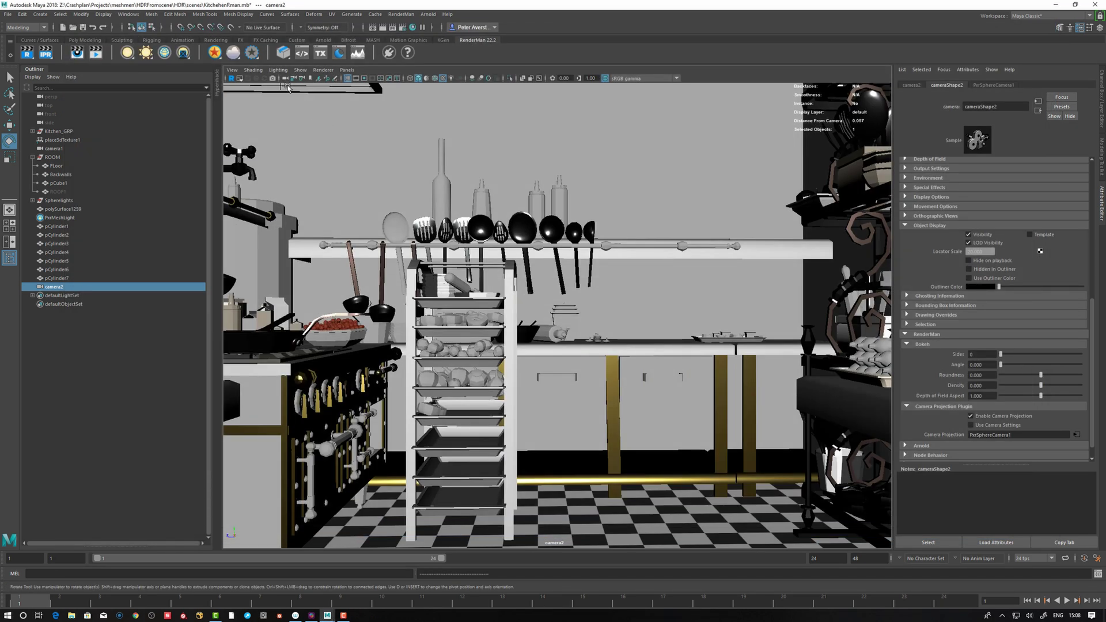
Add images/HDRKitchen.exr as a source image in the RenderMan TX Manager.
click(320, 53)
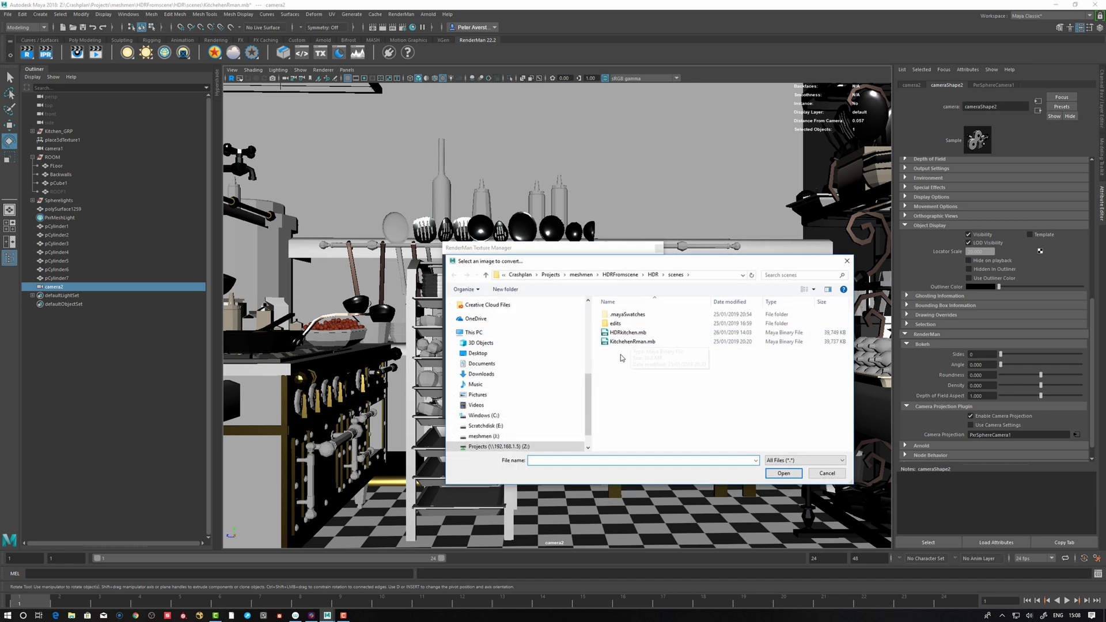
click(653, 275)
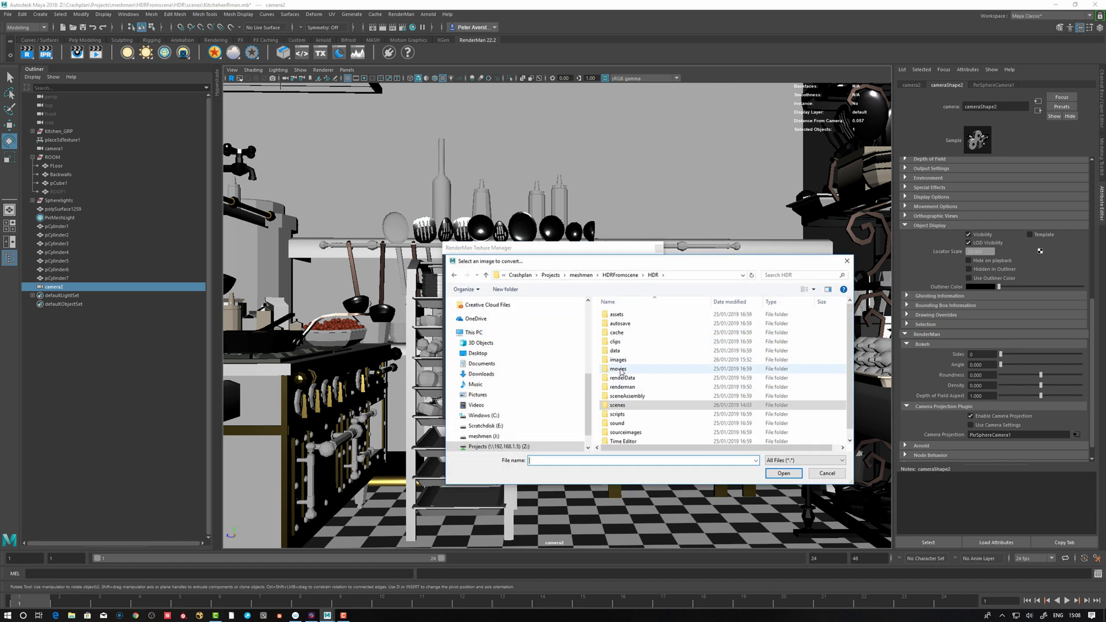
double_click(619, 359)
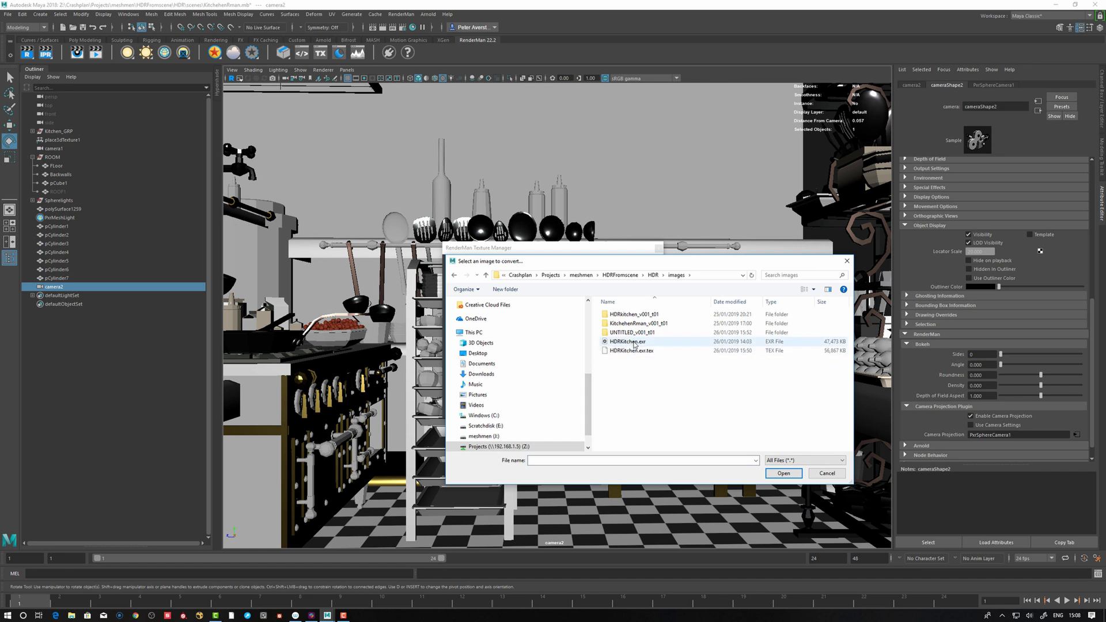
click(634, 342)
click(782, 473)
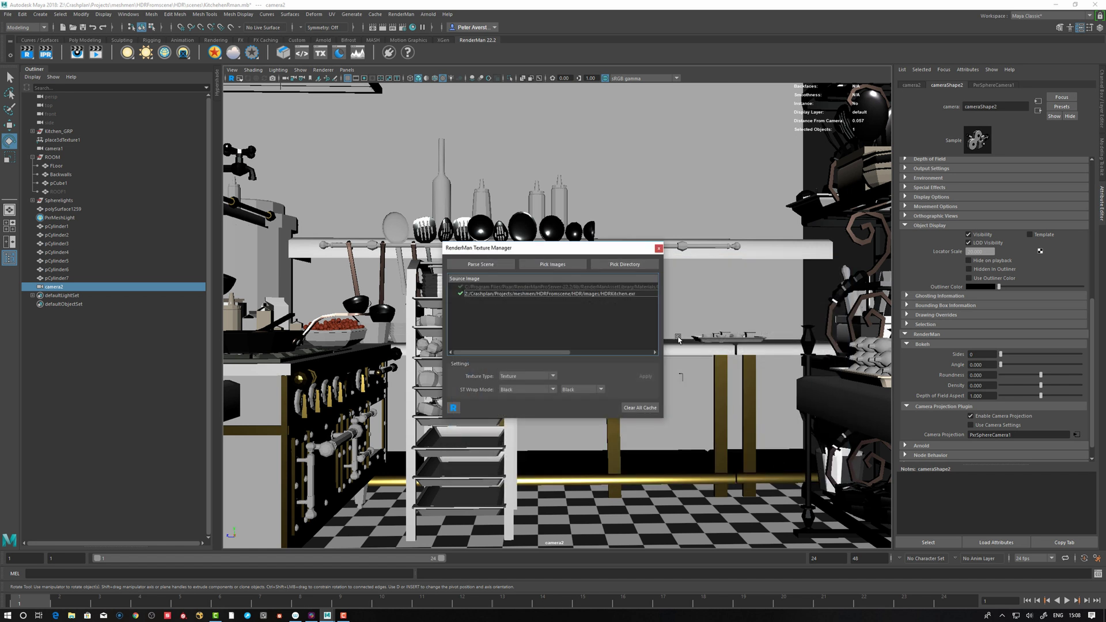
Convert HDRKitchen.exr with texture type Environment Map, close the manager, and start a new scene.
click(491, 294)
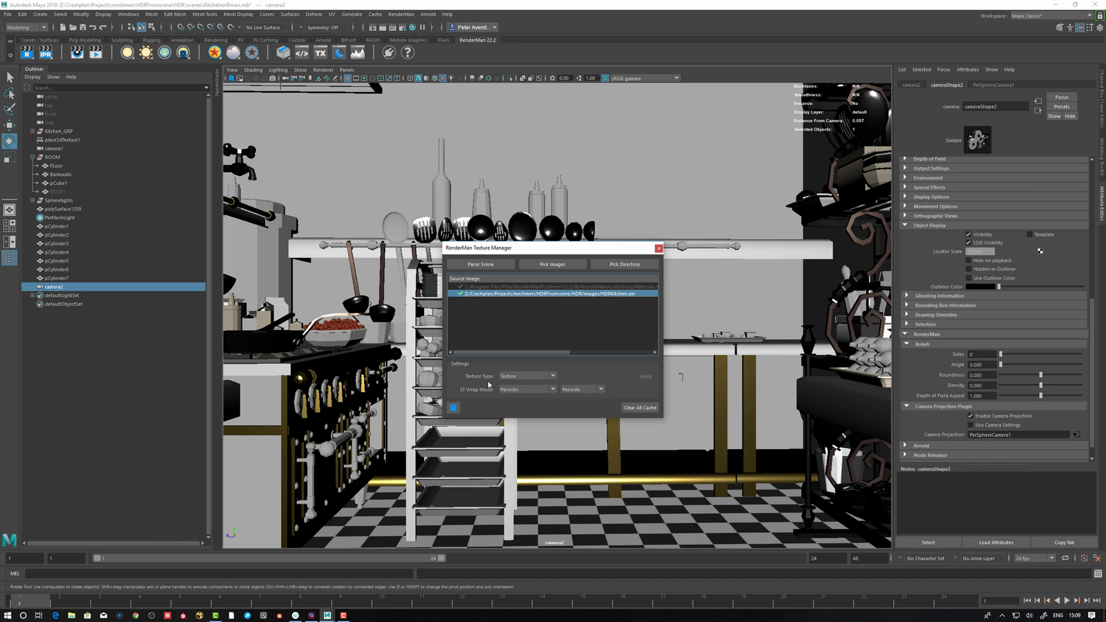
click(535, 381)
click(519, 391)
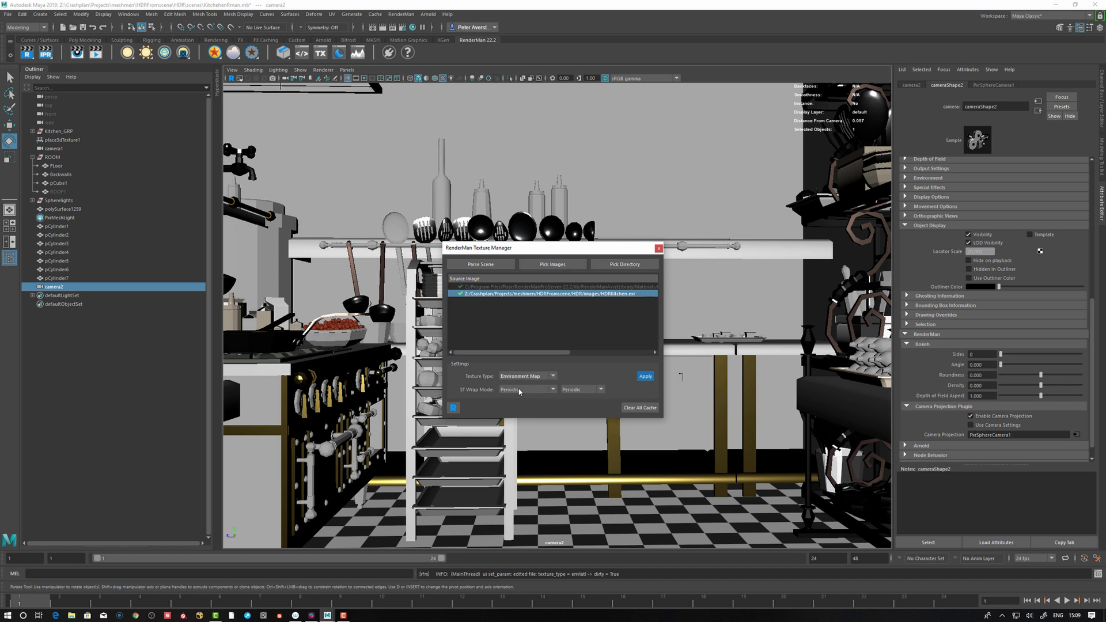
click(645, 376)
click(659, 248)
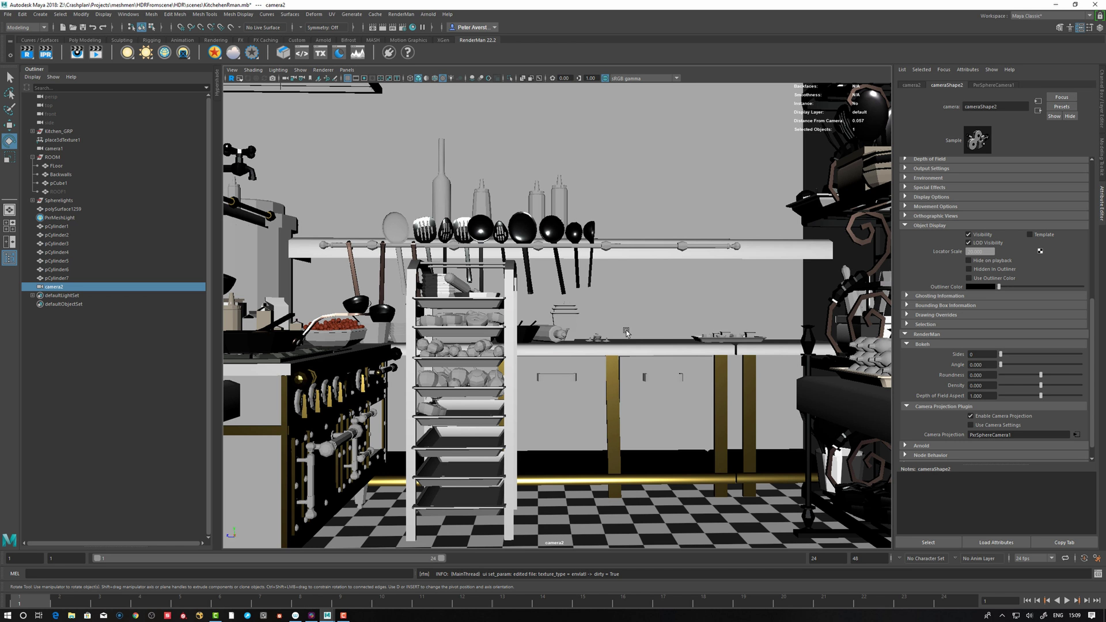
key(ctrl+n)
Open the new scene and add a PxrDomeLight with HDRKitchen.exr.tex as its color map.
click(554, 316)
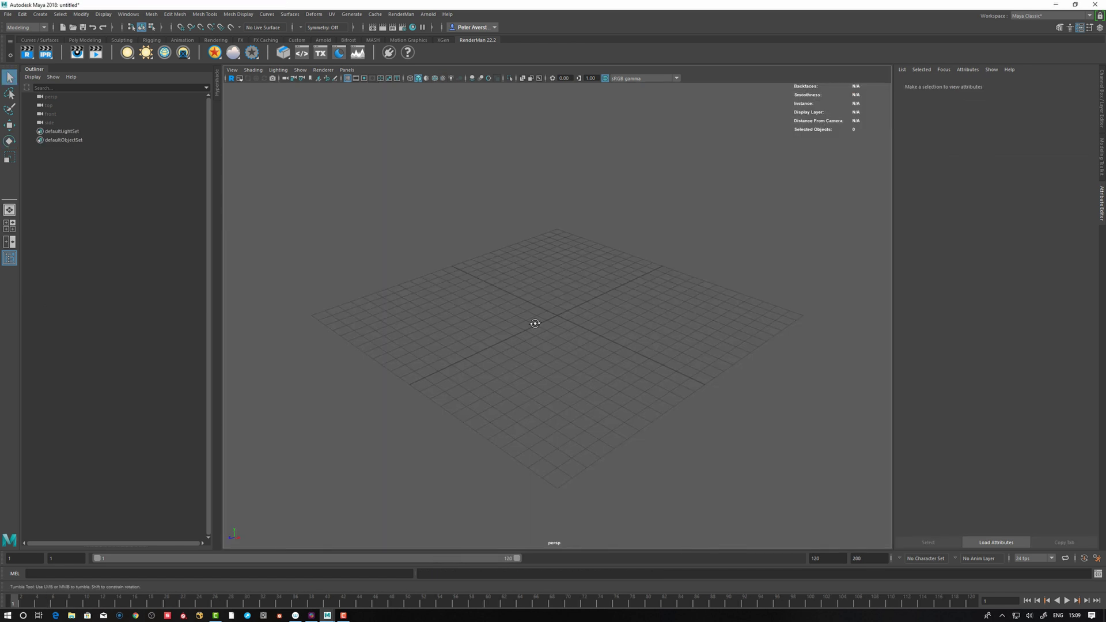
key(space)
click(146, 52)
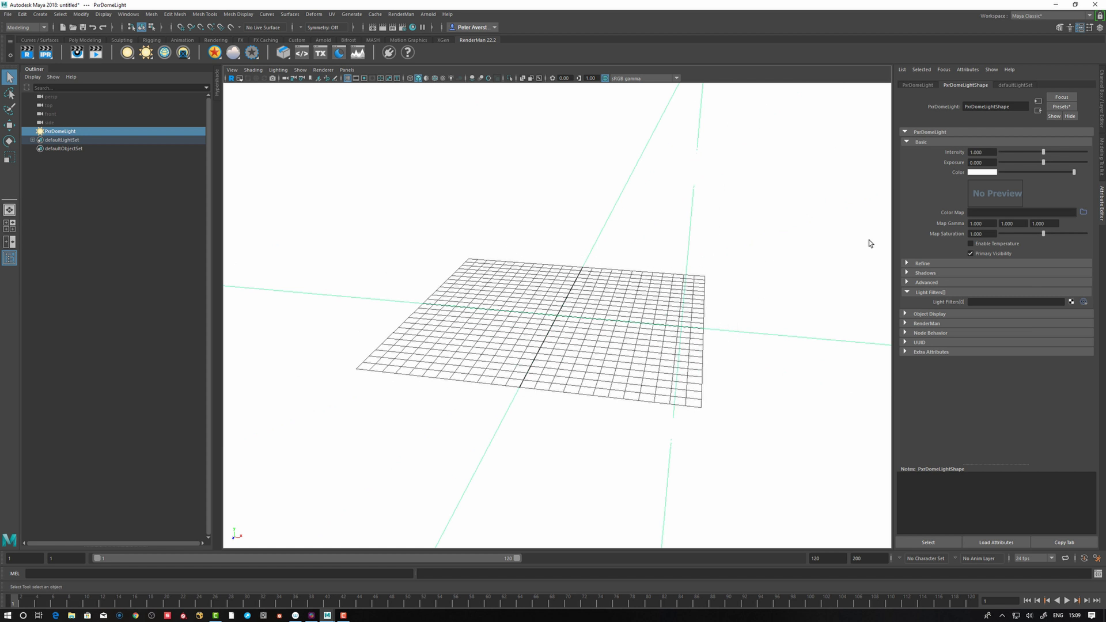
click(1084, 213)
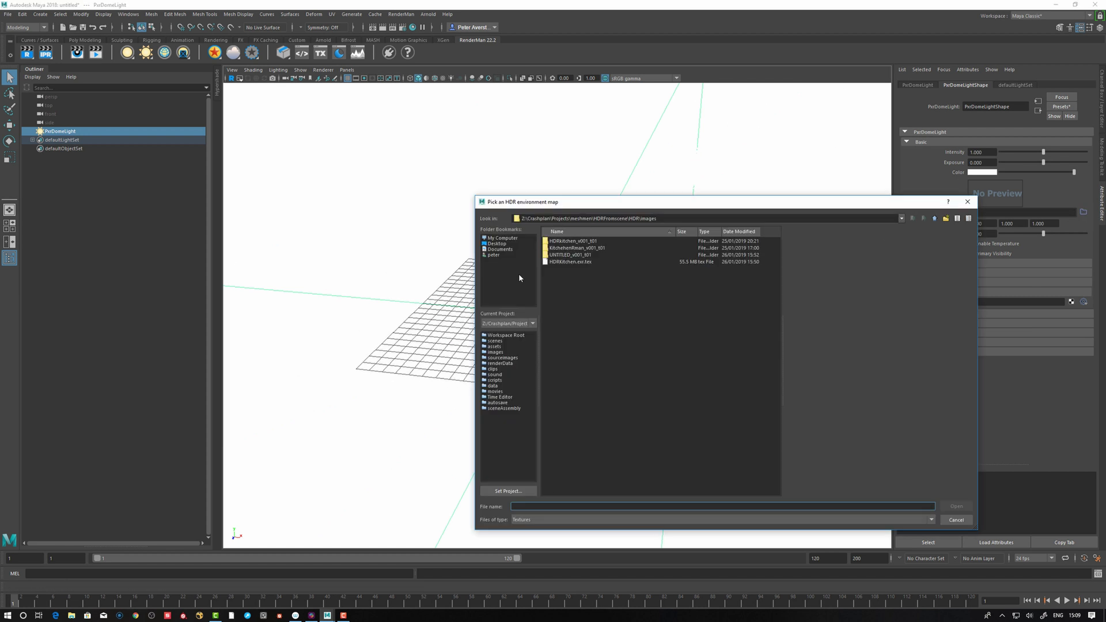
click(566, 262)
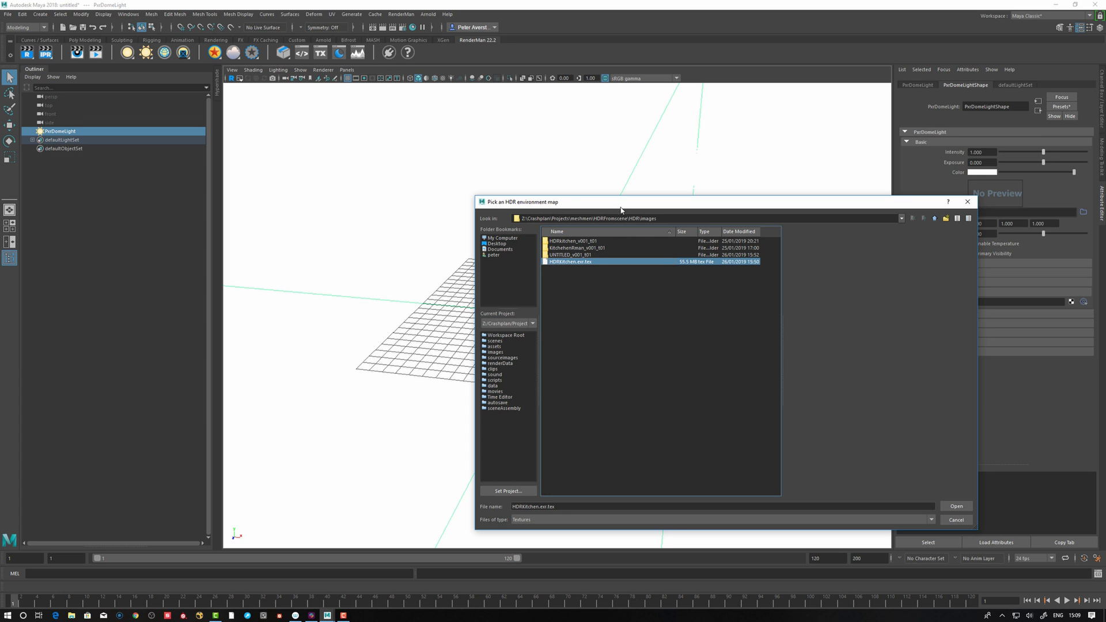
Orbit around the kitchen environment and bring up the Render Settings.
drag(621, 207, 523, 187)
alt+drag(311, 461, 555, 354)
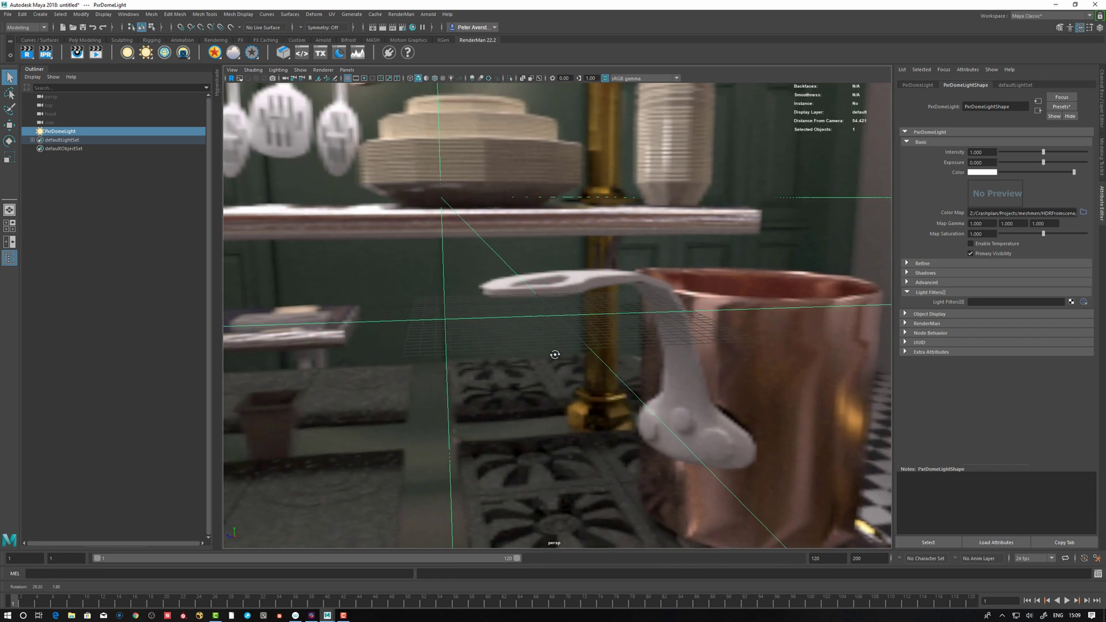
click(401, 28)
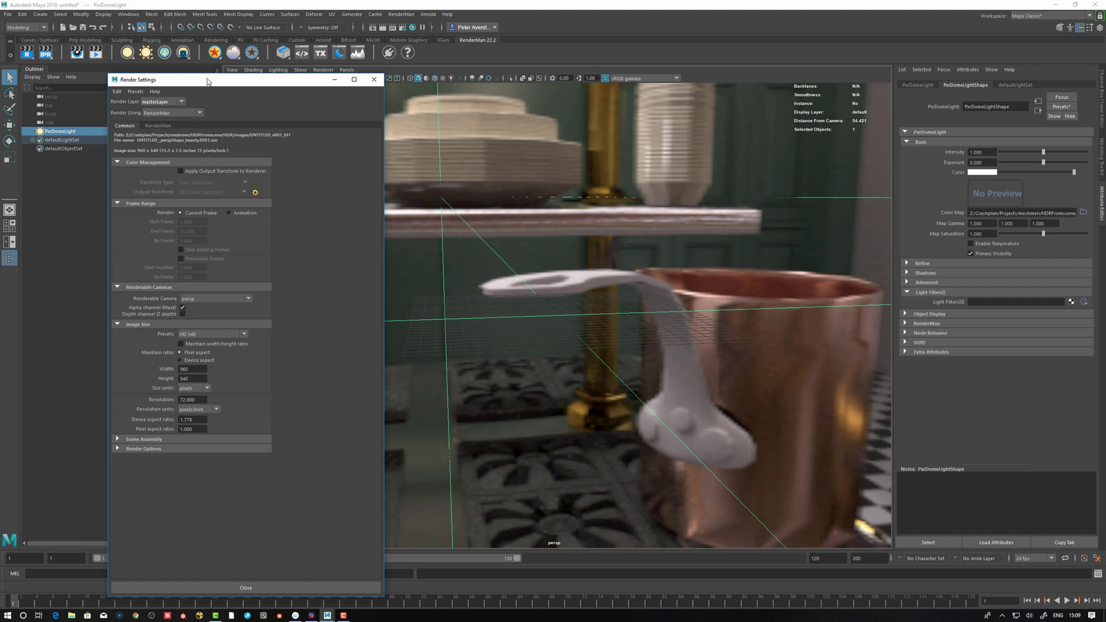
Under RenderMan AOVs, change the beauty display's data type from half to float.
drag(215, 85, 335, 98)
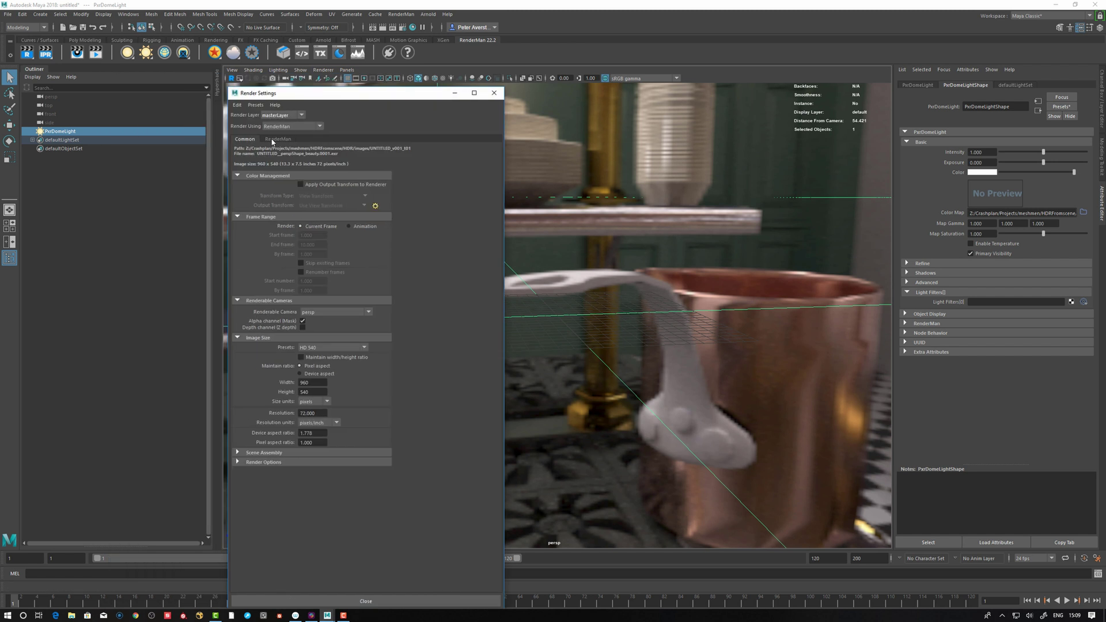
click(273, 140)
click(302, 159)
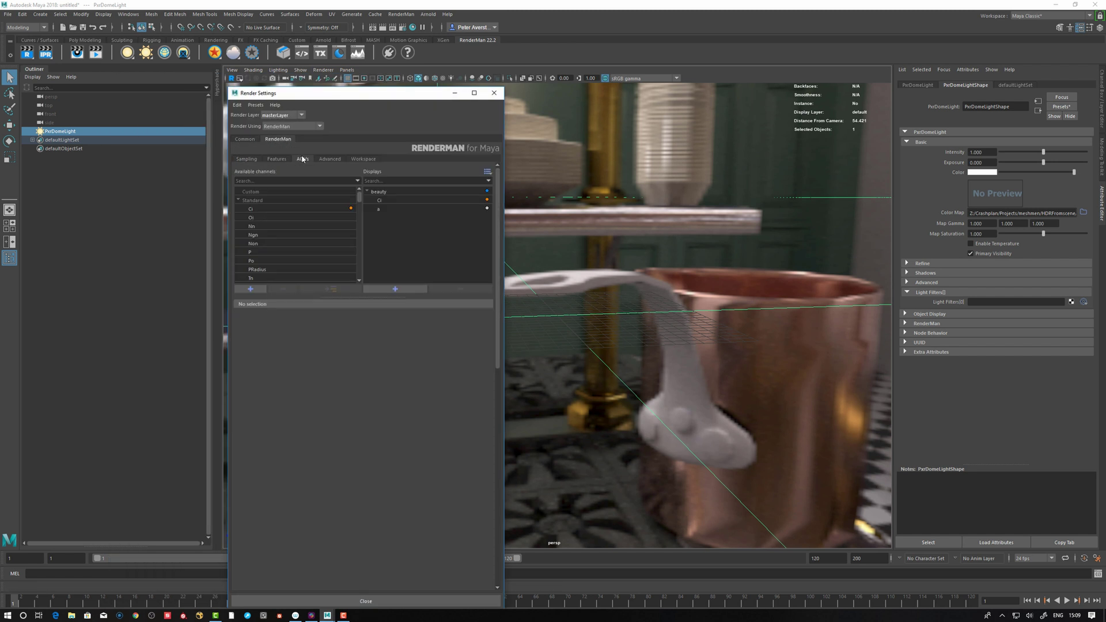
click(385, 193)
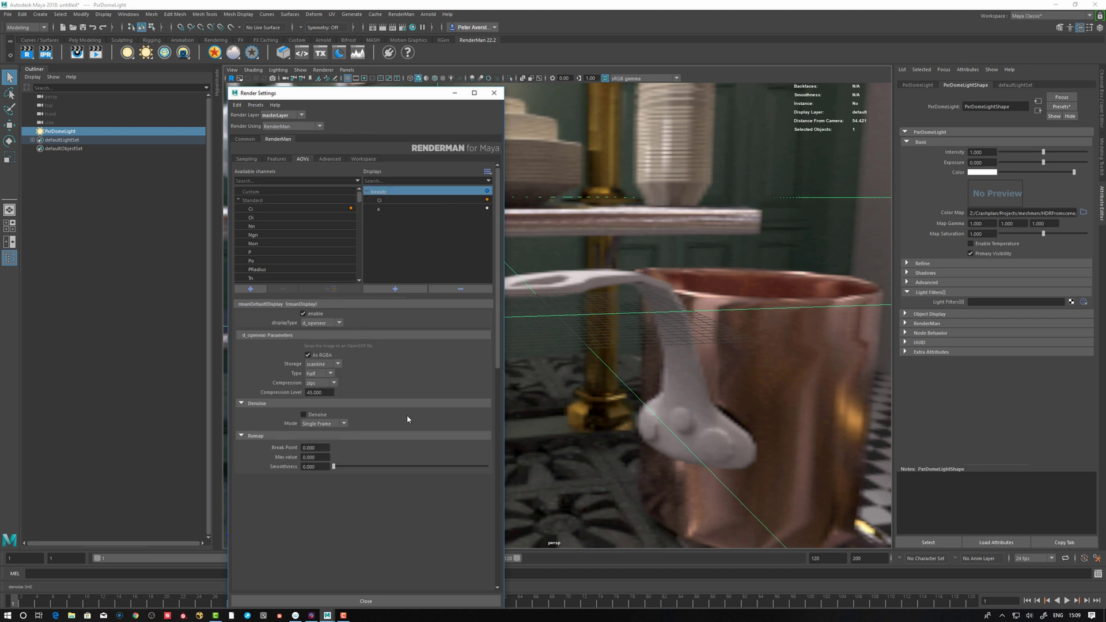
click(311, 374)
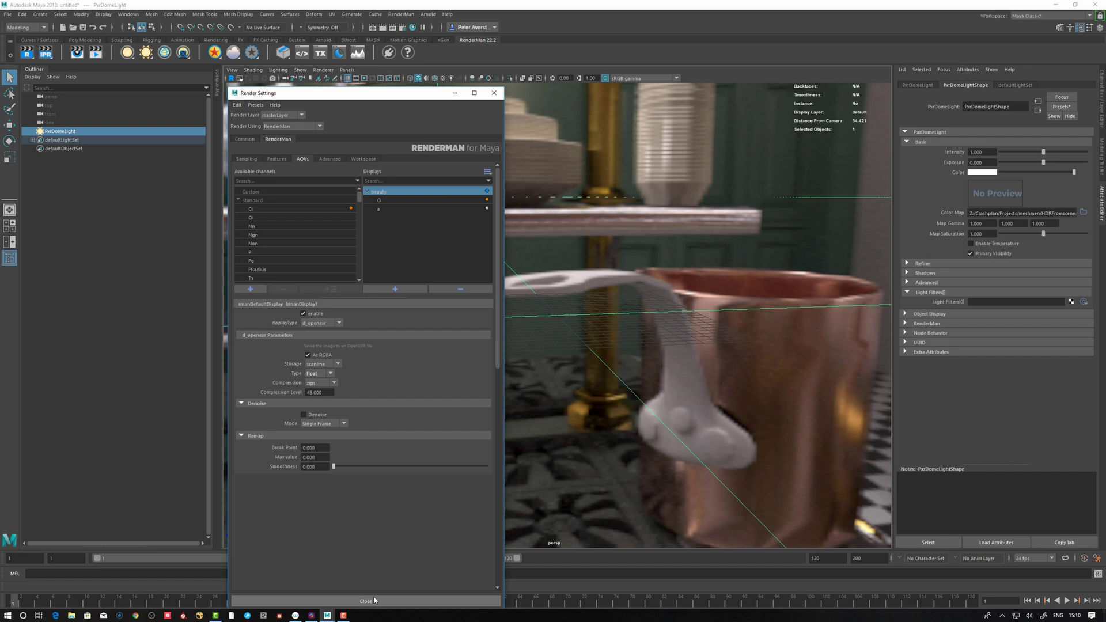
drag(405, 96, 433, 81)
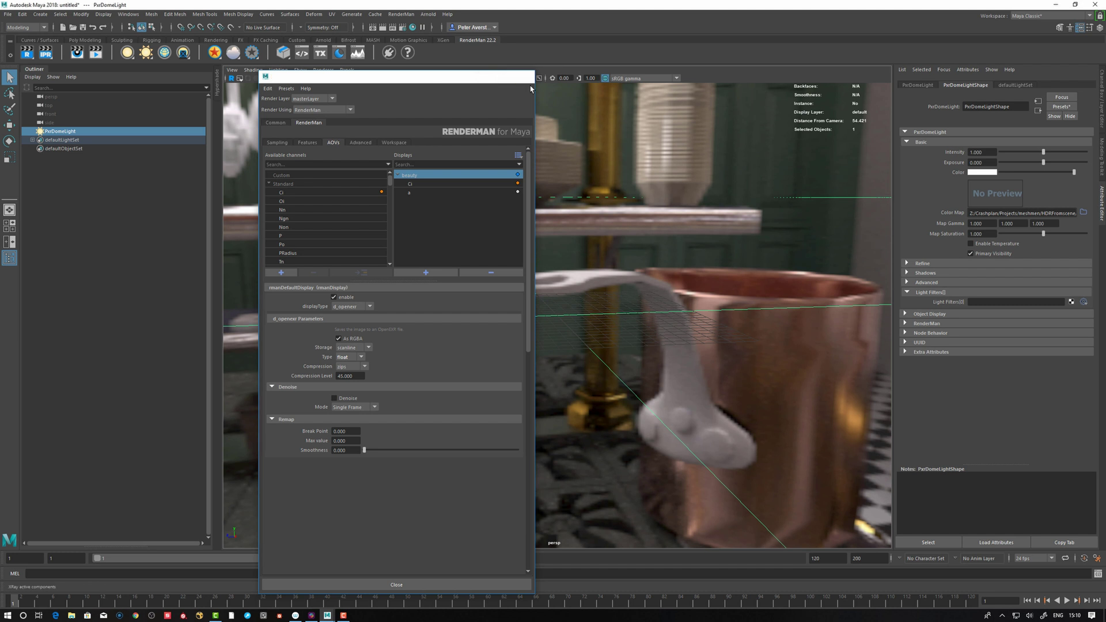
Close Render Settings, create a polygon sphere, and scale it up to a large size.
click(522, 76)
alt+drag(576, 323, 651, 339)
key(space)
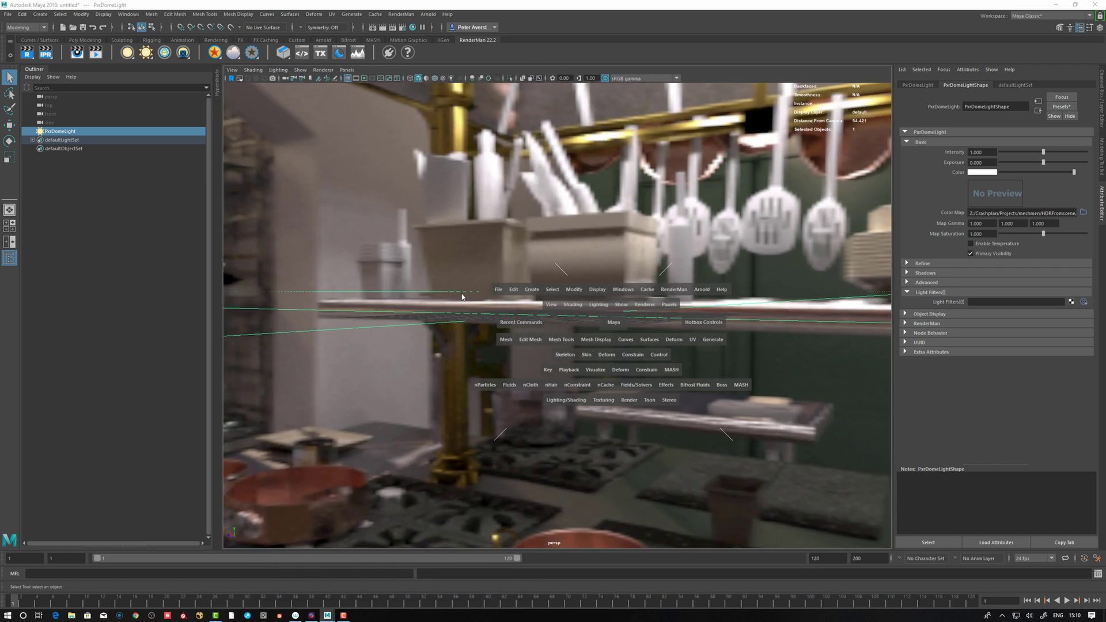
click(532, 290)
mouse_move(577, 322)
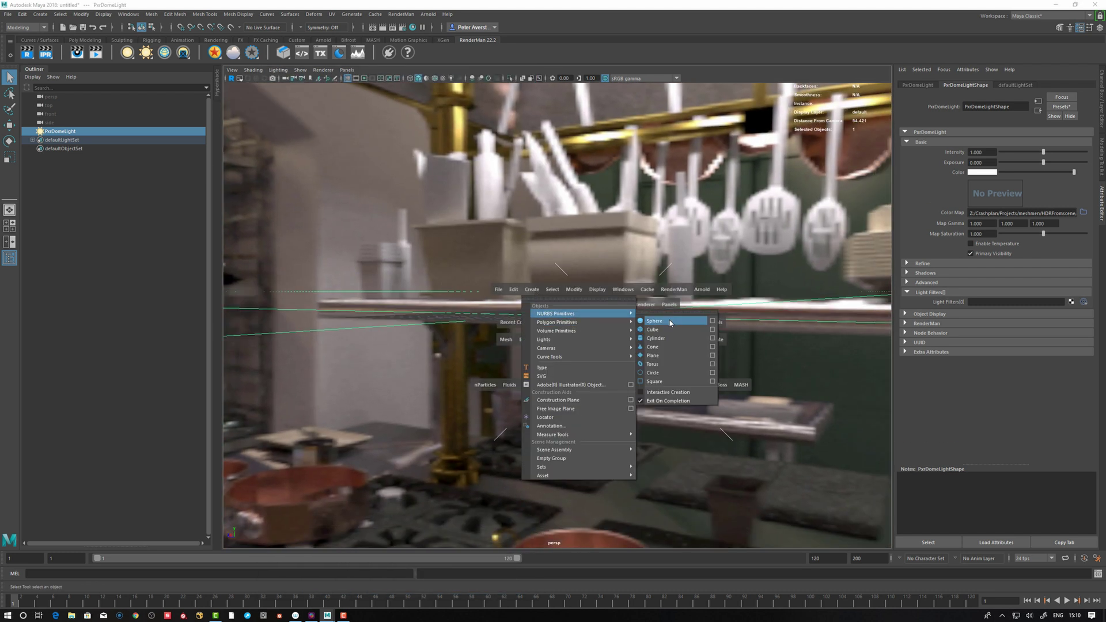
click(651, 330)
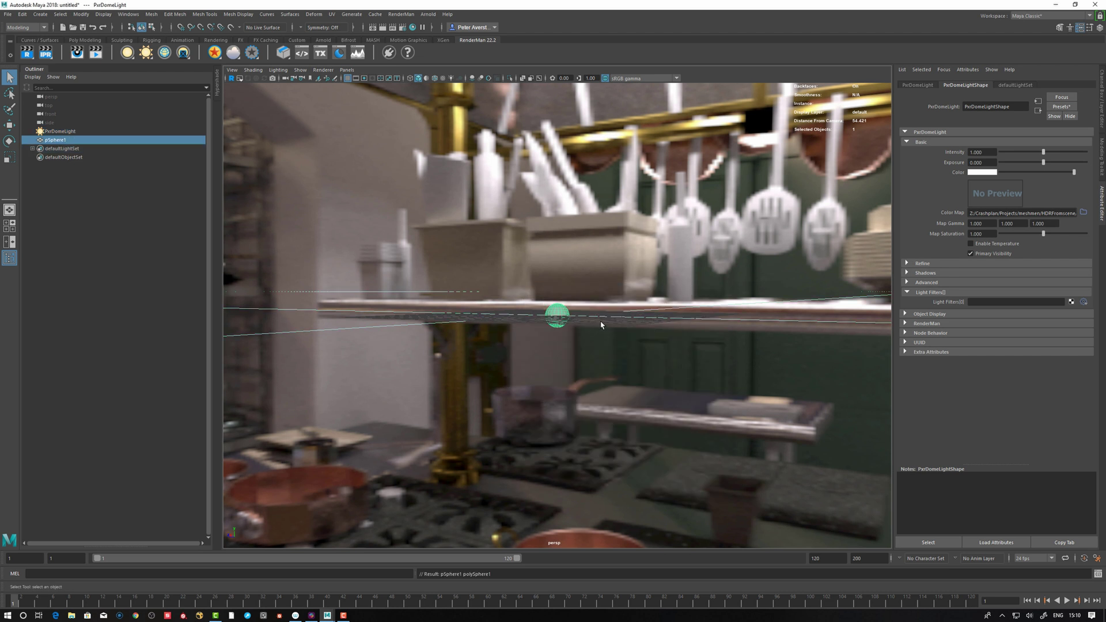
alt+drag(601, 323, 807, 302)
key(r)
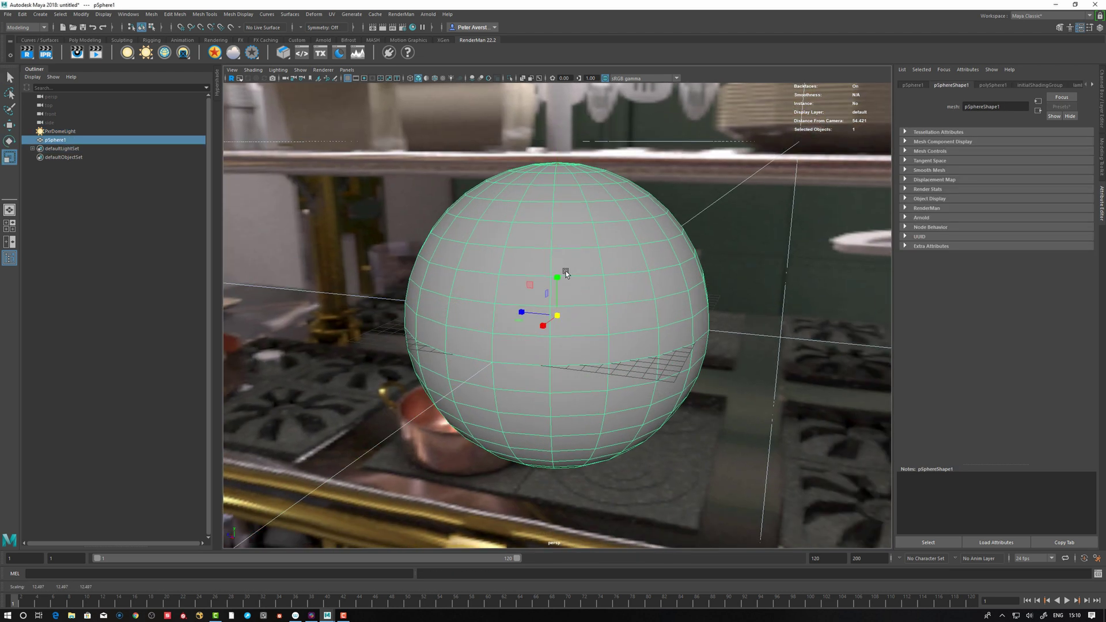
alt+drag(516, 265, 505, 271)
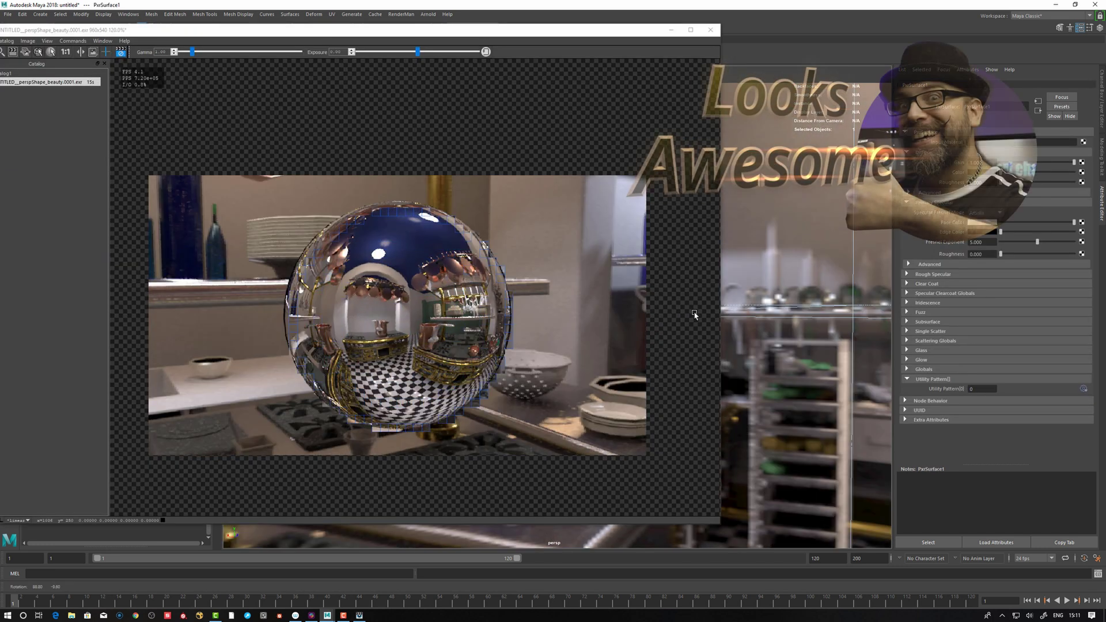
Lower the rendered chrome sphere's exposure to -2.10 in the render window.
drag(302, 33, 378, 44)
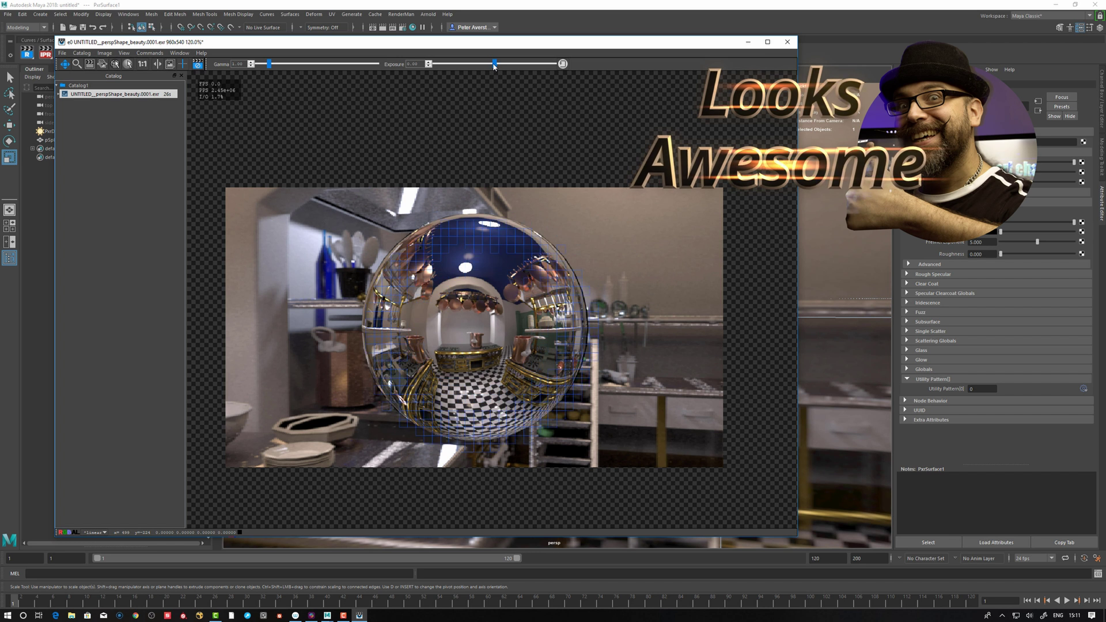
mouse_move(494, 64)
mouse_down()
mouse_move(442, 65)
mouse_move(533, 71)
mouse_move(505, 70)
mouse_up()
drag(569, 51, 571, 85)
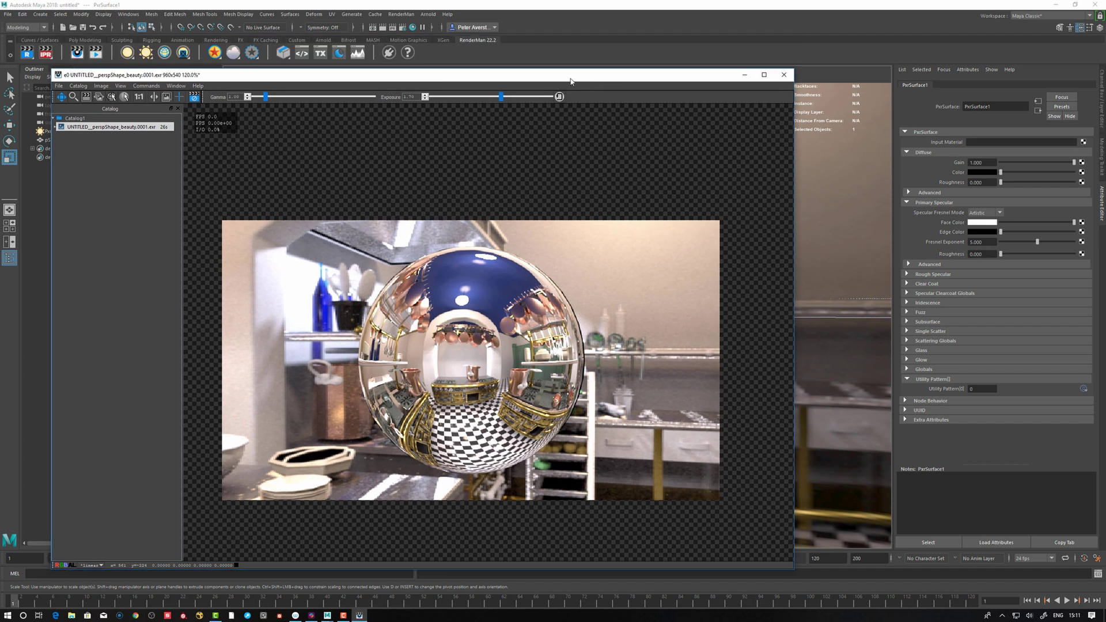